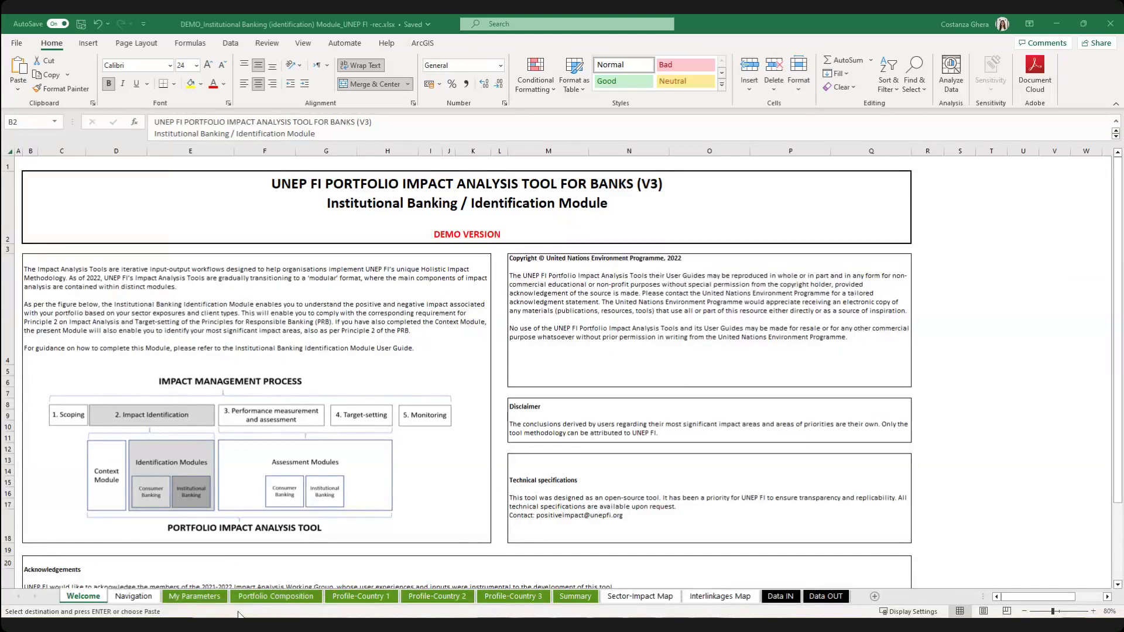
Open the Portfolio Composition sheet and examine the Ecuador-agriculture block alongside the ISIC sector list.
{"action": "left_click", "coordinate": [252, 597]}
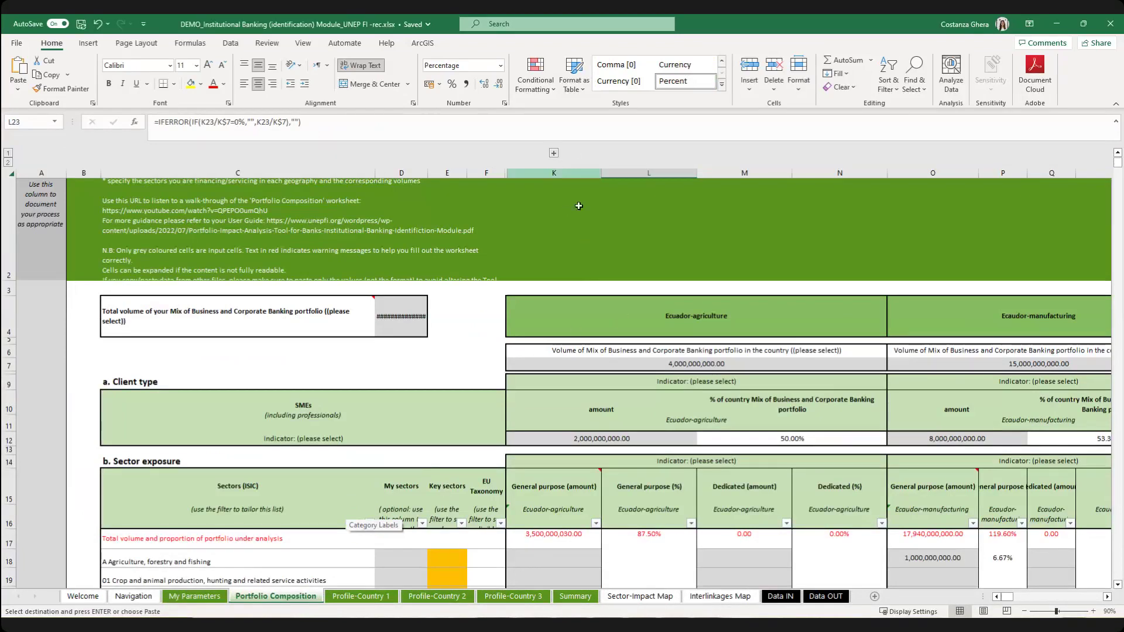
{"action": "left_click", "coordinate": [625, 326]}
{"action": "left_click", "coordinate": [614, 550], "text": "shift"}
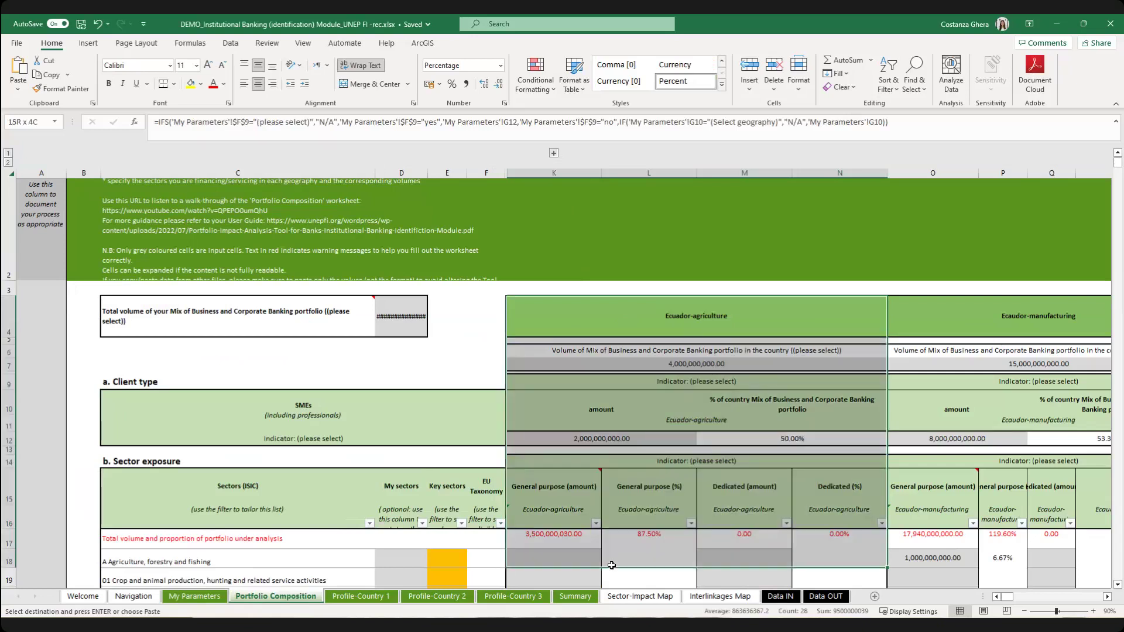
{"action": "scroll", "coordinate": [614, 564], "scroll_direction": "down", "scroll_amount": 2}
{"action": "scroll", "coordinate": [615, 564], "scroll_direction": "down", "scroll_amount": 2}
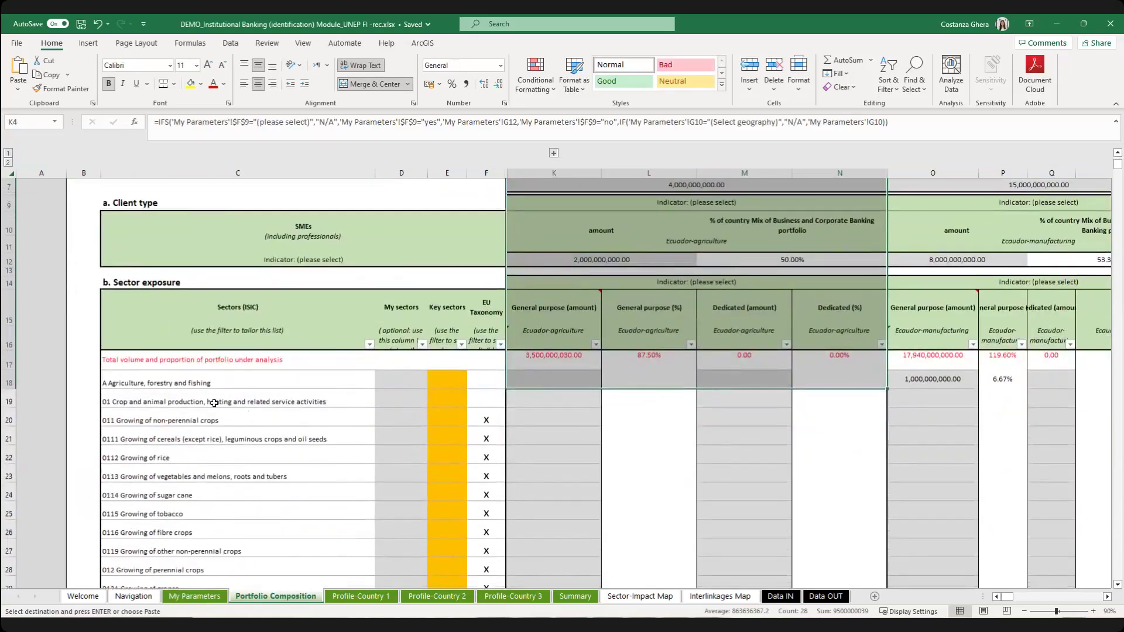
{"action": "scroll", "coordinate": [648, 499], "scroll_direction": "up", "scroll_amount": 1}
{"action": "scroll", "coordinate": [648, 499], "scroll_direction": "up", "scroll_amount": 2}
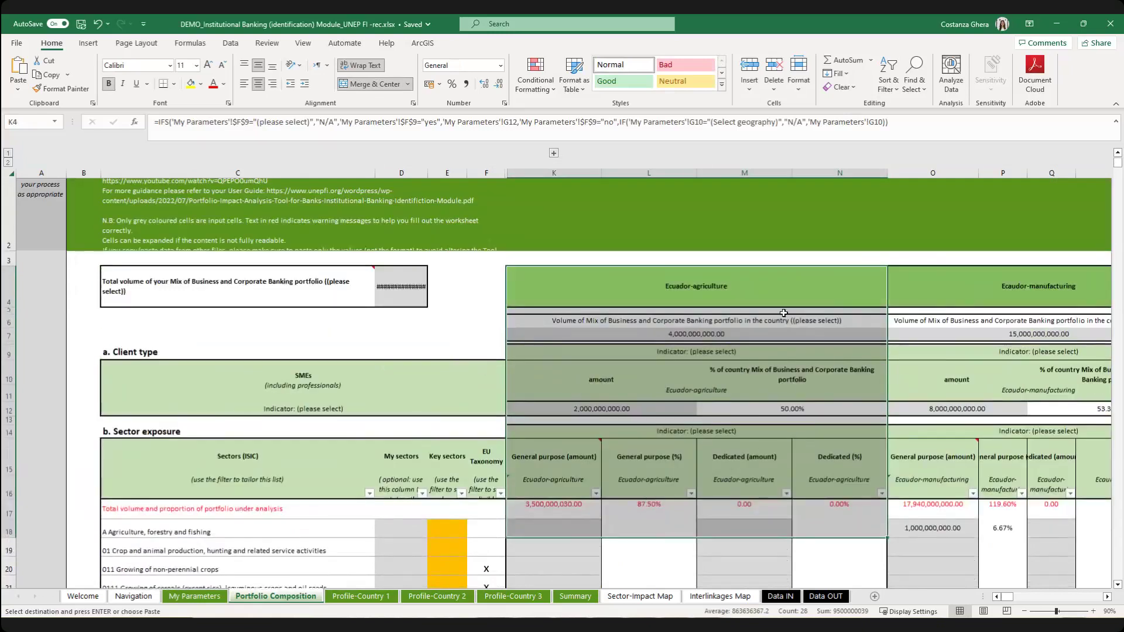
Examine the Ecuador-manufacturing block and the remaining country blocks across the Portfolio Composition sheet.
{"action": "left_click", "coordinate": [973, 293]}
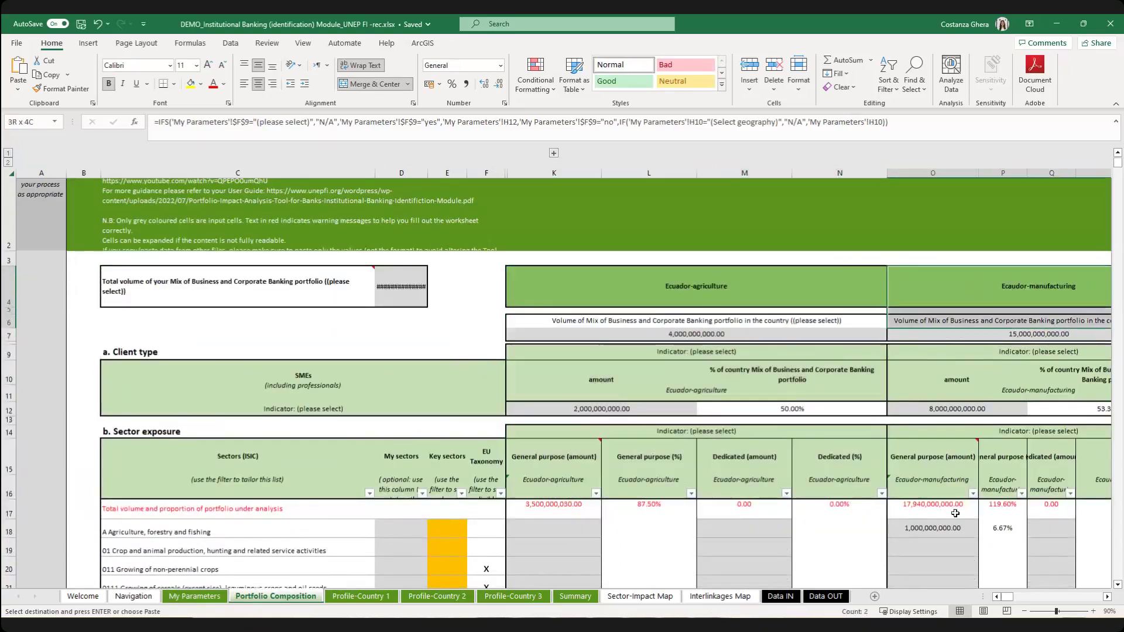
{"action": "key", "text": "ctrl+v"}
{"action": "left_click", "coordinate": [1106, 597]}
{"action": "left_click", "coordinate": [1107, 597]}
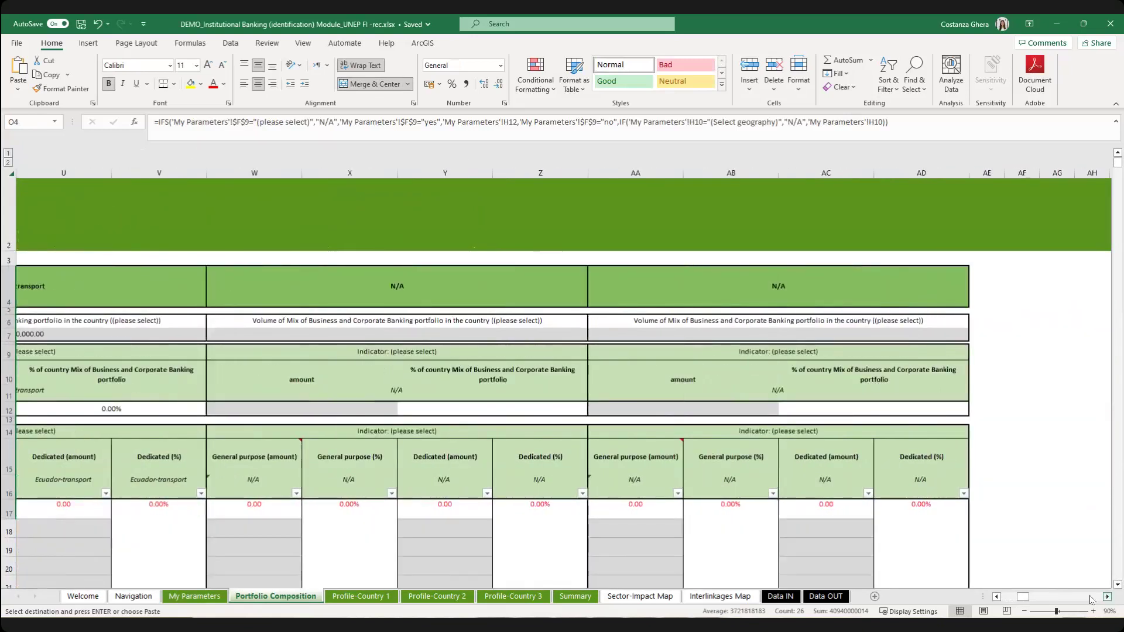
{"action": "left_click_drag", "start_coordinate": [1021, 597], "coordinate": [996, 600]}
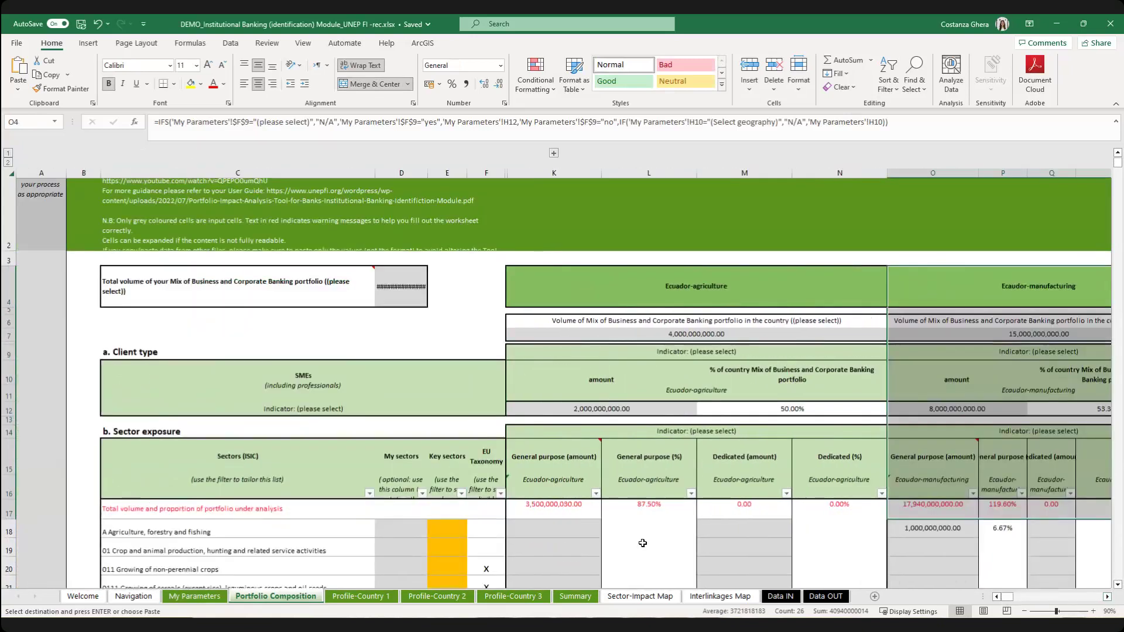
{"action": "scroll", "coordinate": [510, 533], "scroll_direction": "down", "scroll_amount": 1}
{"action": "left_click", "coordinate": [526, 531]}
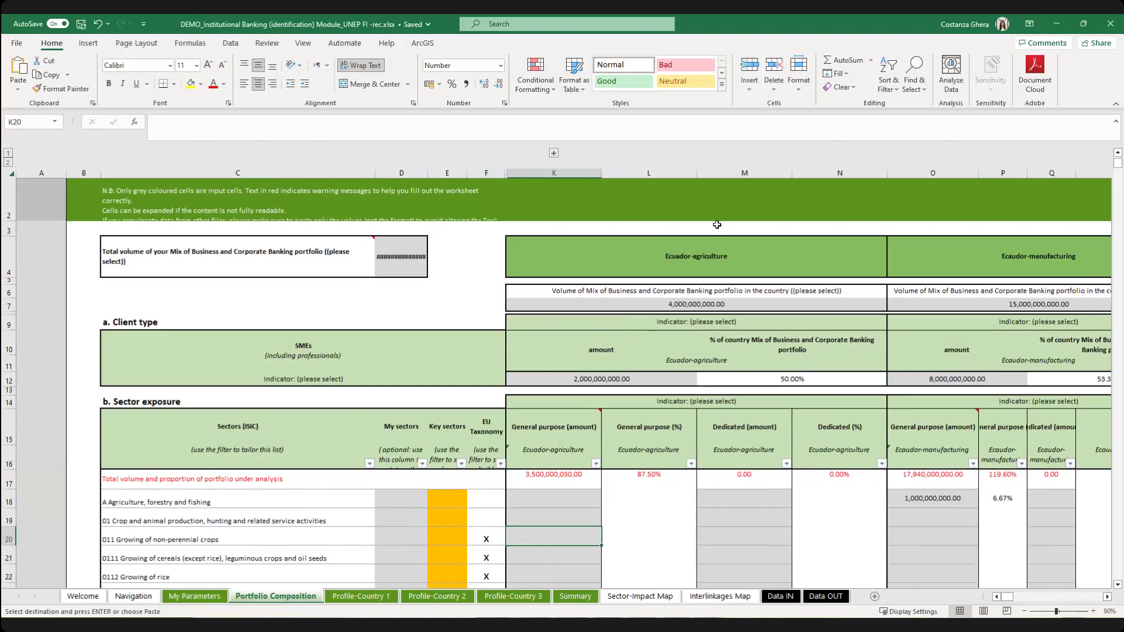
Compare the Ecuador-agriculture, Ecuador-manufacturing and Ecuador-transport blocks, including their headings, volumes, client types and sector exposure columns.
{"action": "left_click", "coordinate": [707, 250]}
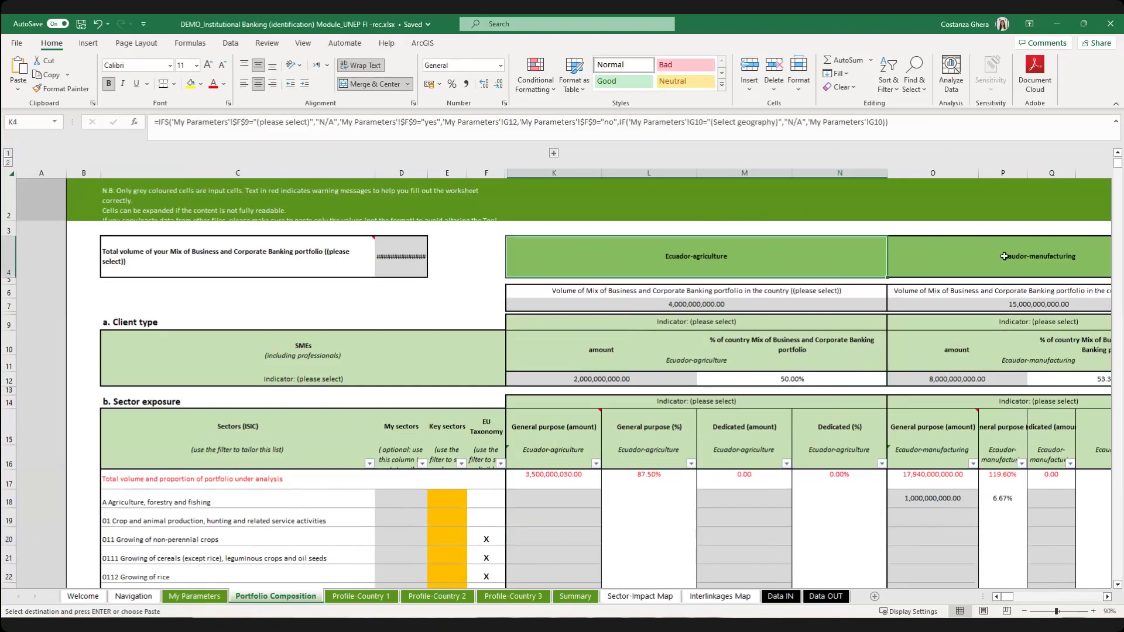
{"action": "left_click", "coordinate": [1003, 257]}
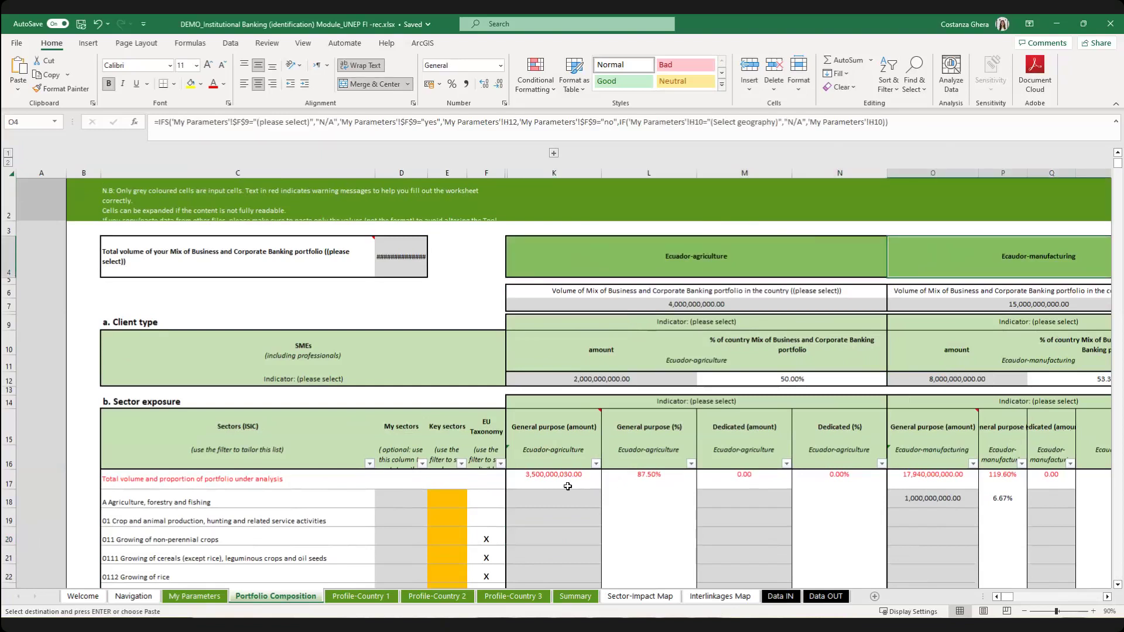
{"action": "left_click", "coordinate": [624, 257]}
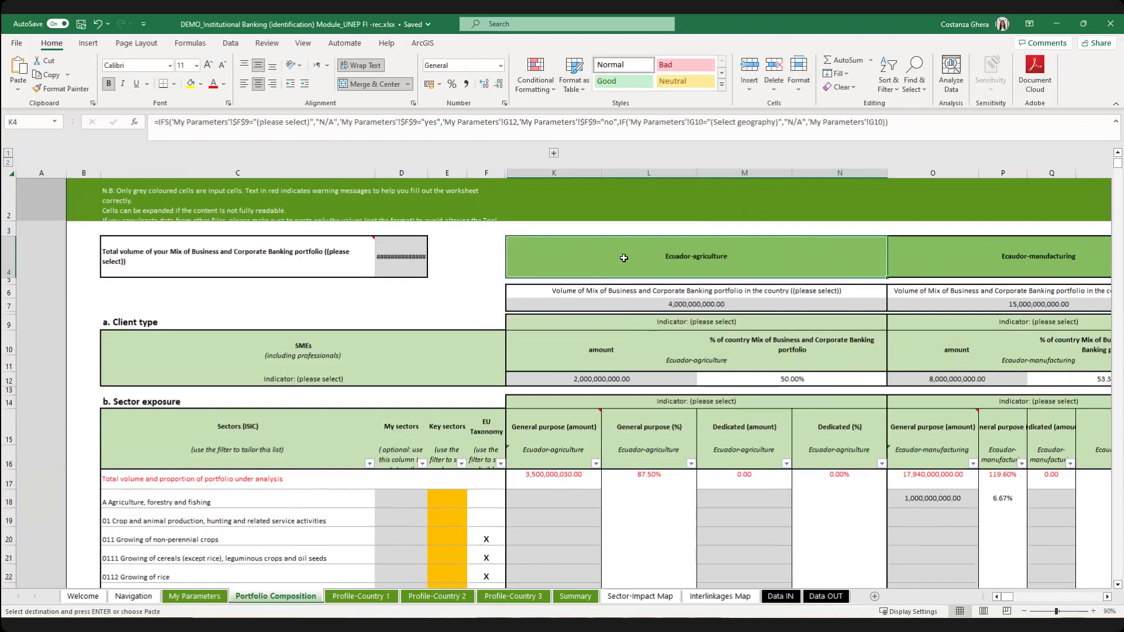
{"action": "left_click", "coordinate": [1106, 597]}
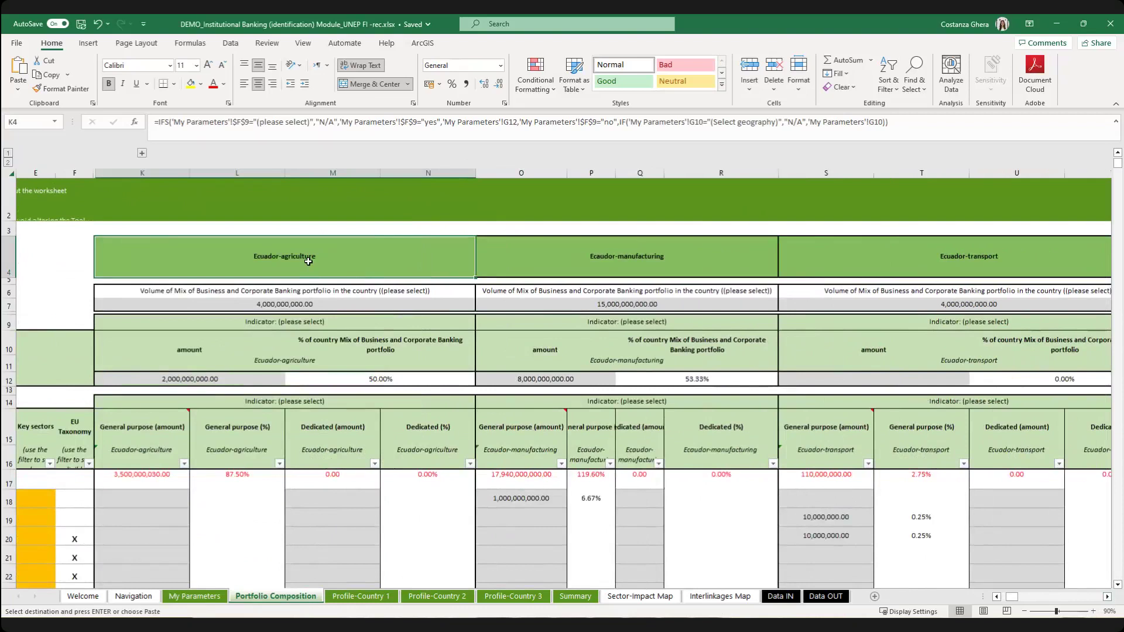
{"action": "left_click_drag", "start_coordinate": [309, 261], "coordinate": [258, 544]}
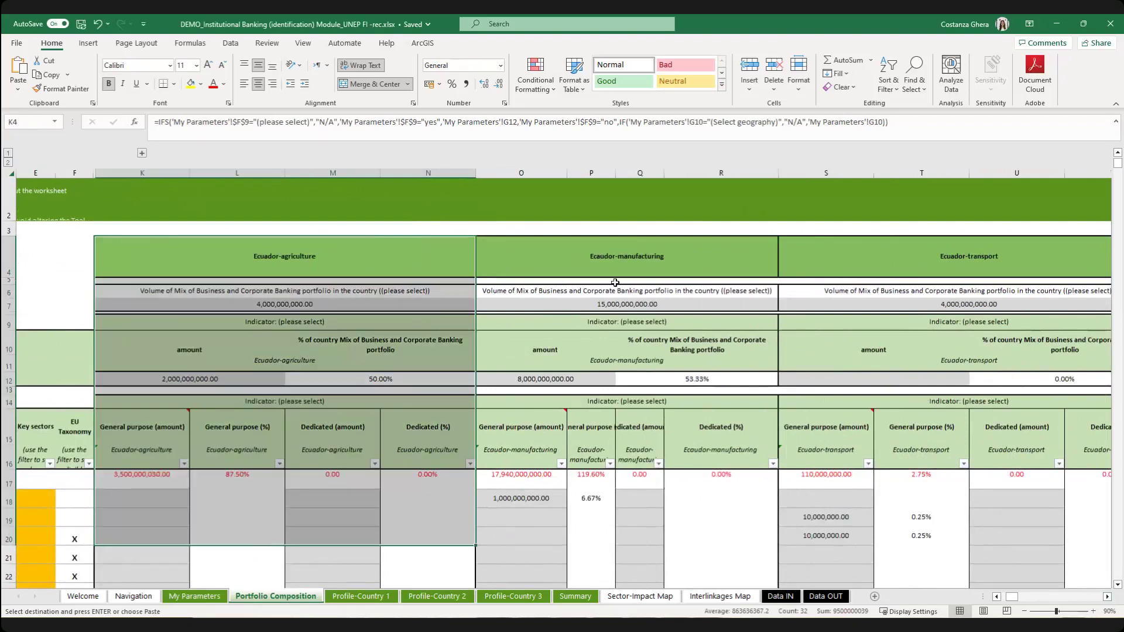
{"action": "left_click", "coordinate": [627, 253]}
{"action": "key", "text": "ctrl+v"}
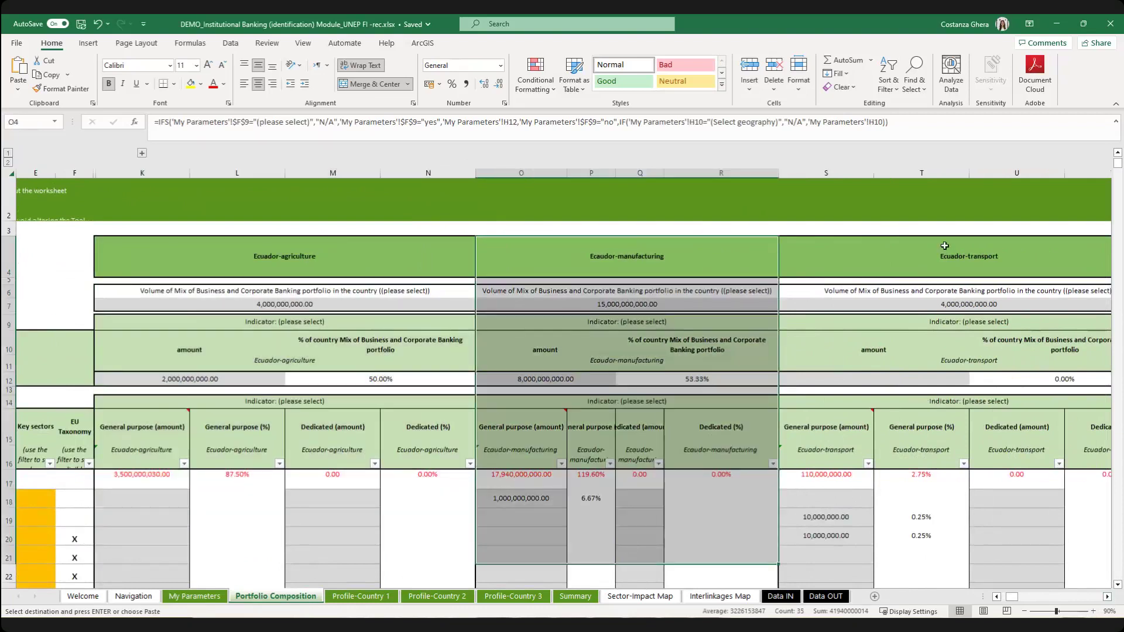
{"action": "left_click_drag", "start_coordinate": [917, 246], "coordinate": [908, 470]}
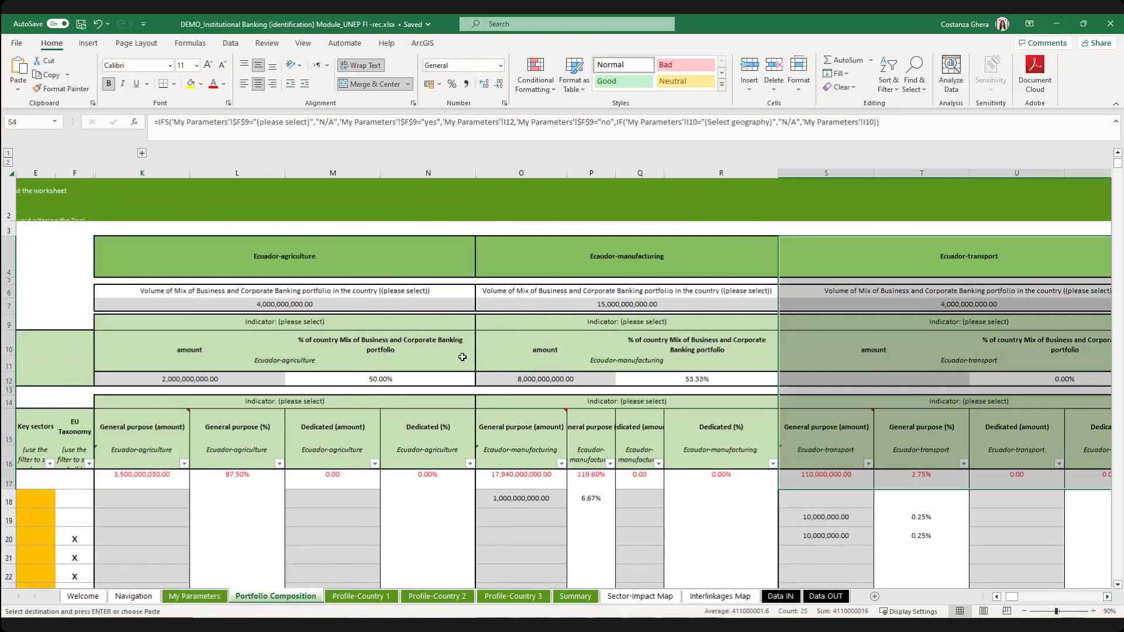
{"action": "left_click", "coordinate": [378, 264]}
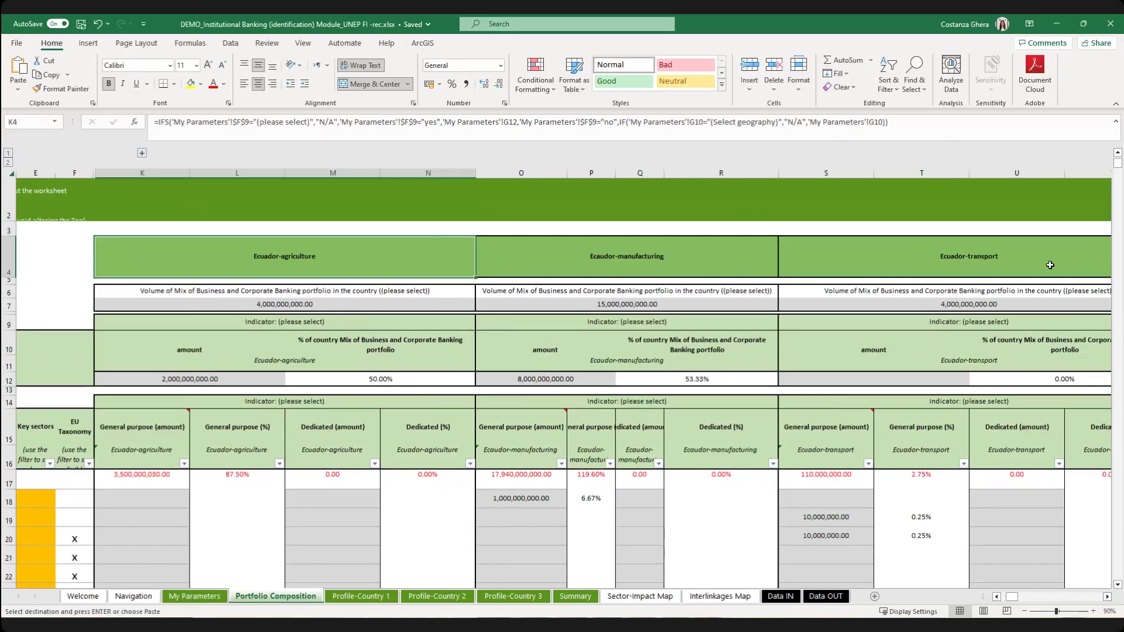
{"action": "left_click", "coordinate": [498, 253]}
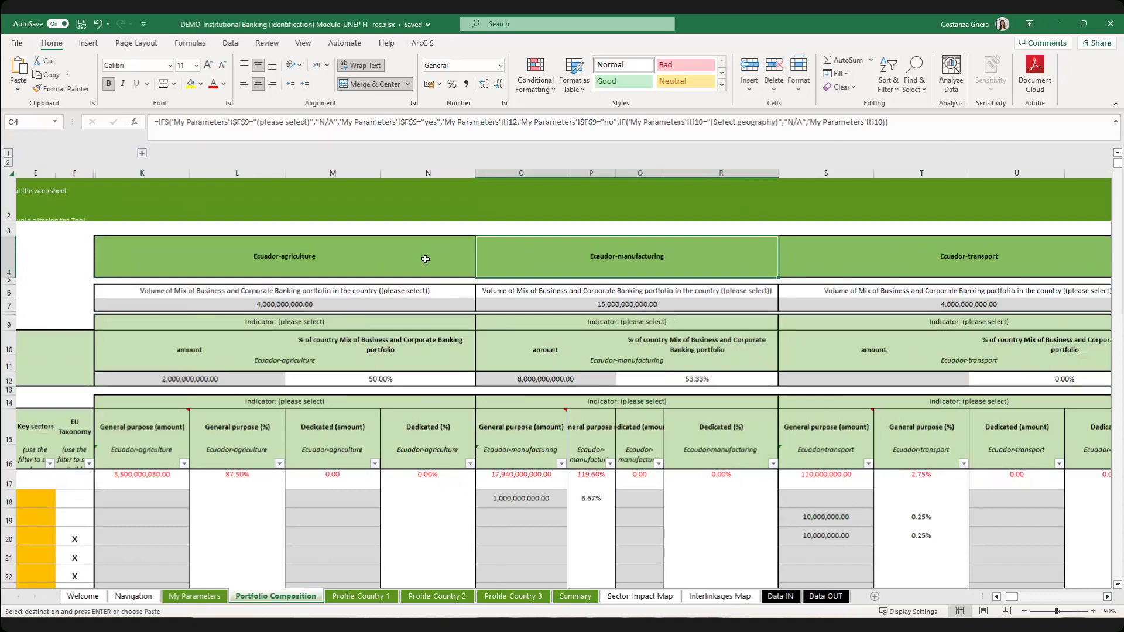
{"action": "left_click", "coordinate": [425, 260]}
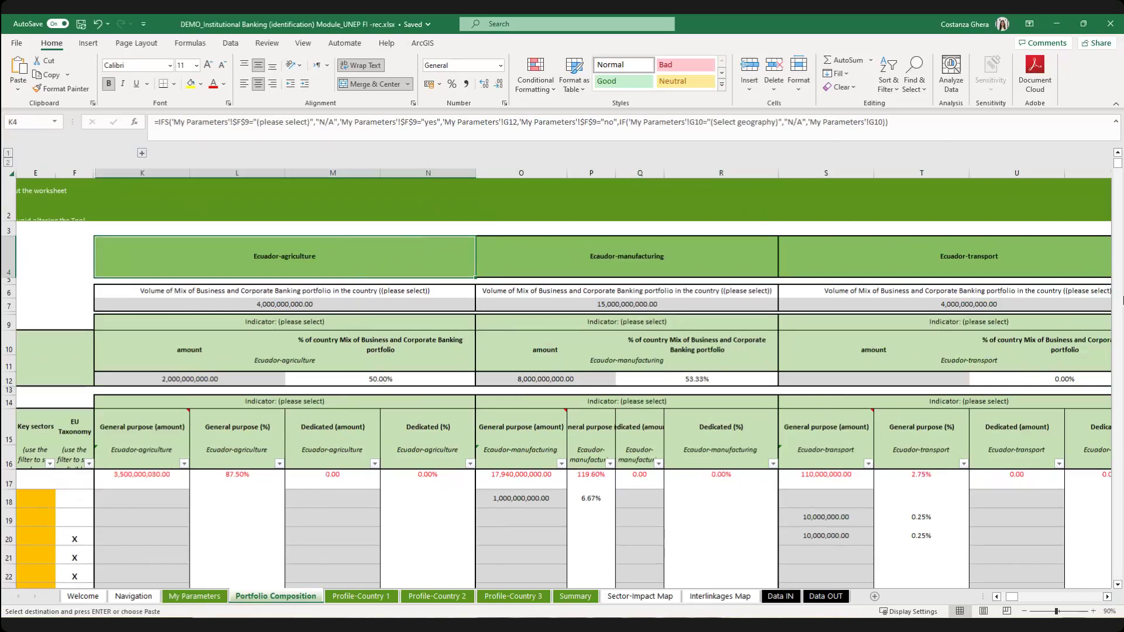
{"action": "left_click_drag", "start_coordinate": [1013, 597], "coordinate": [1005, 597]}
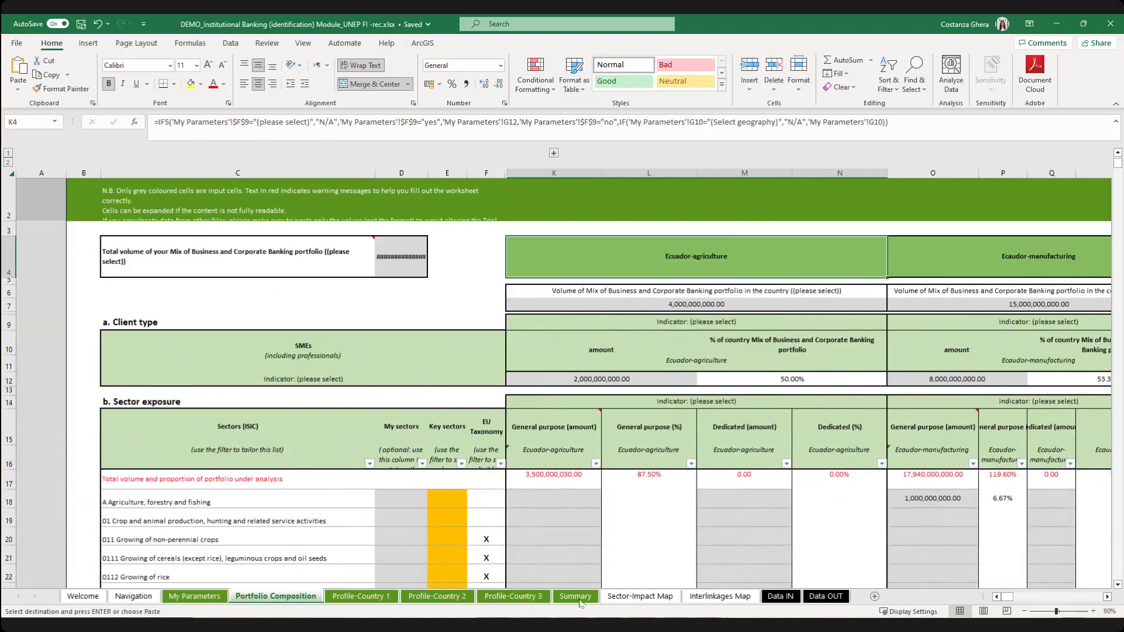
Switch to the DEMO_Context Module workbook and hide its Lists sheet.
{"action": "left_click", "coordinate": [524, 554]}
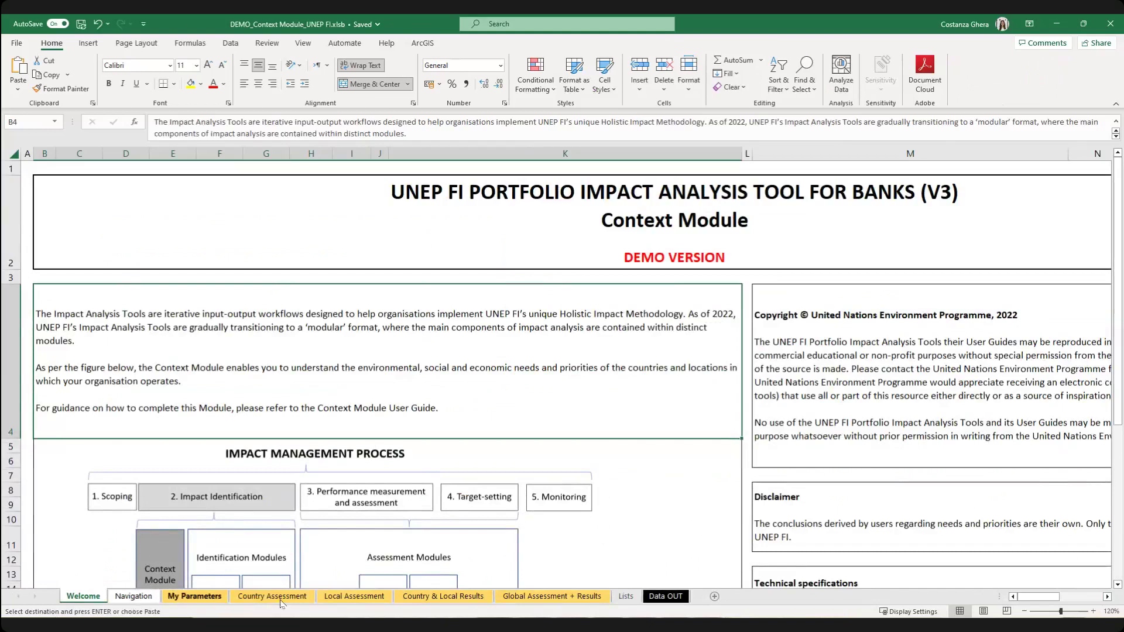
{"action": "left_click", "coordinate": [626, 597]}
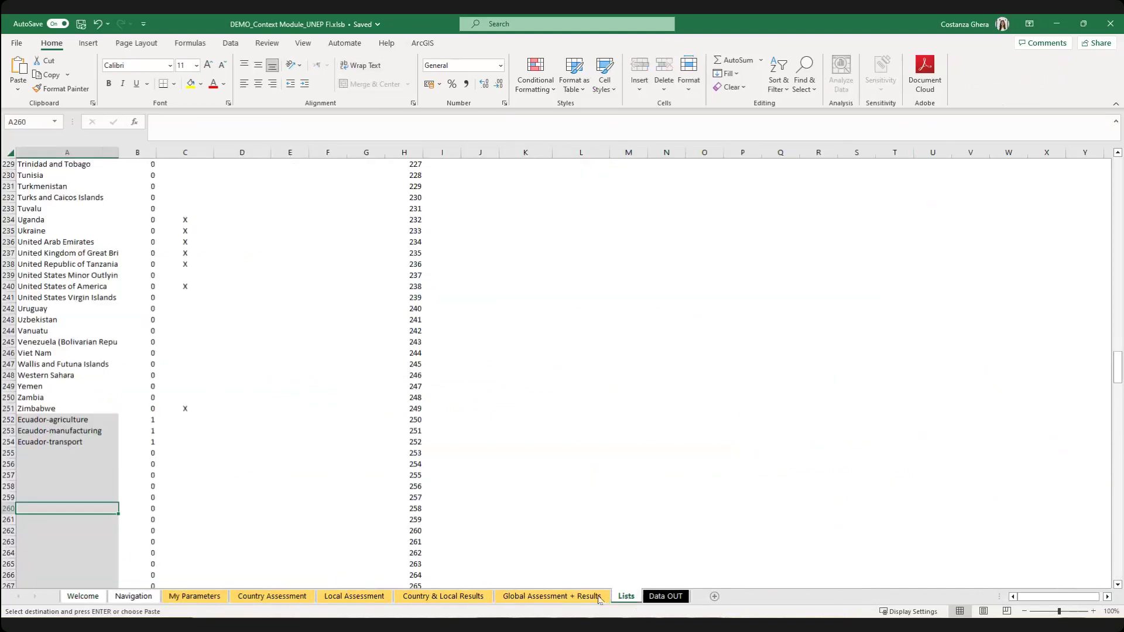
{"action": "right_click", "coordinate": [626, 598]}
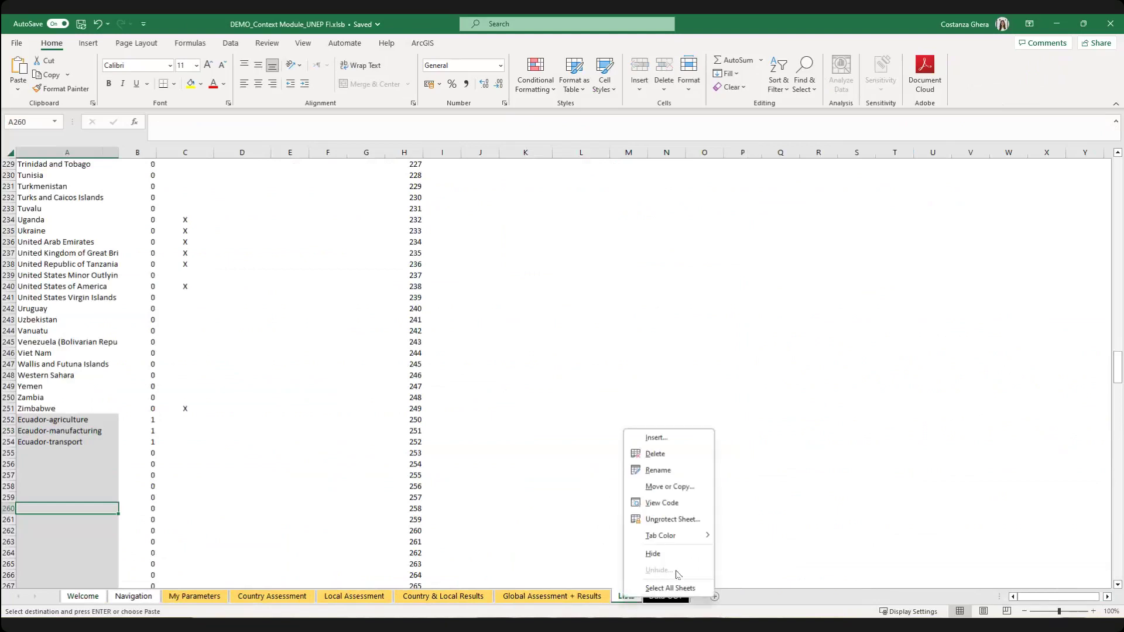
{"action": "left_click", "coordinate": [672, 556]}
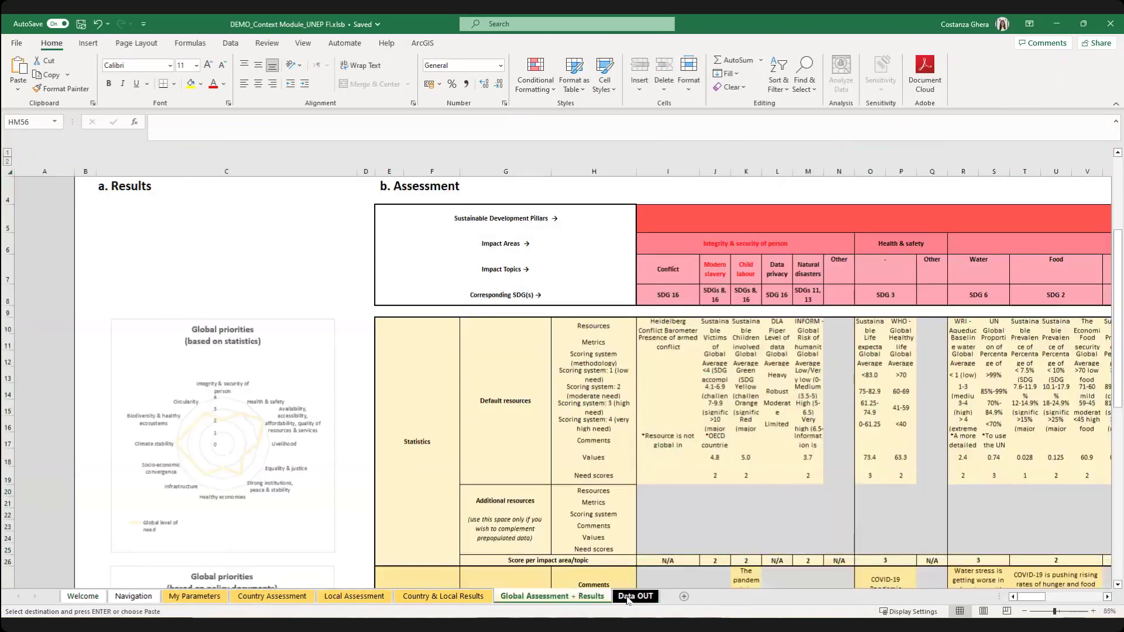
Unhide the Lists sheet in the Context Module workbook.
{"action": "right_click", "coordinate": [628, 597]}
{"action": "left_click", "coordinate": [647, 569]}
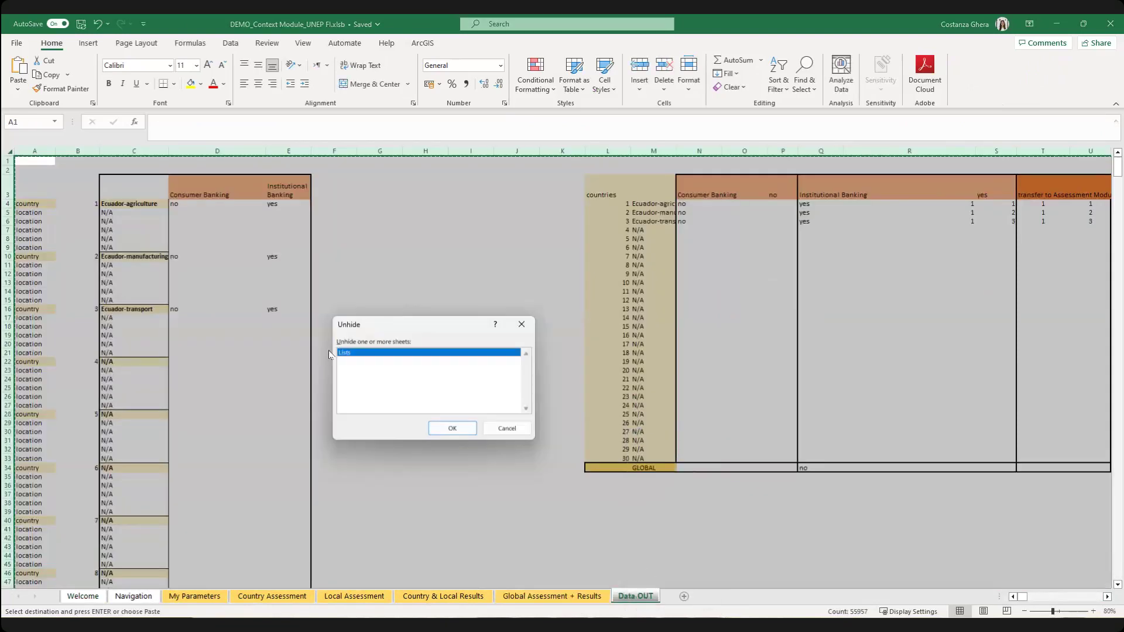
{"action": "left_click", "coordinate": [444, 432]}
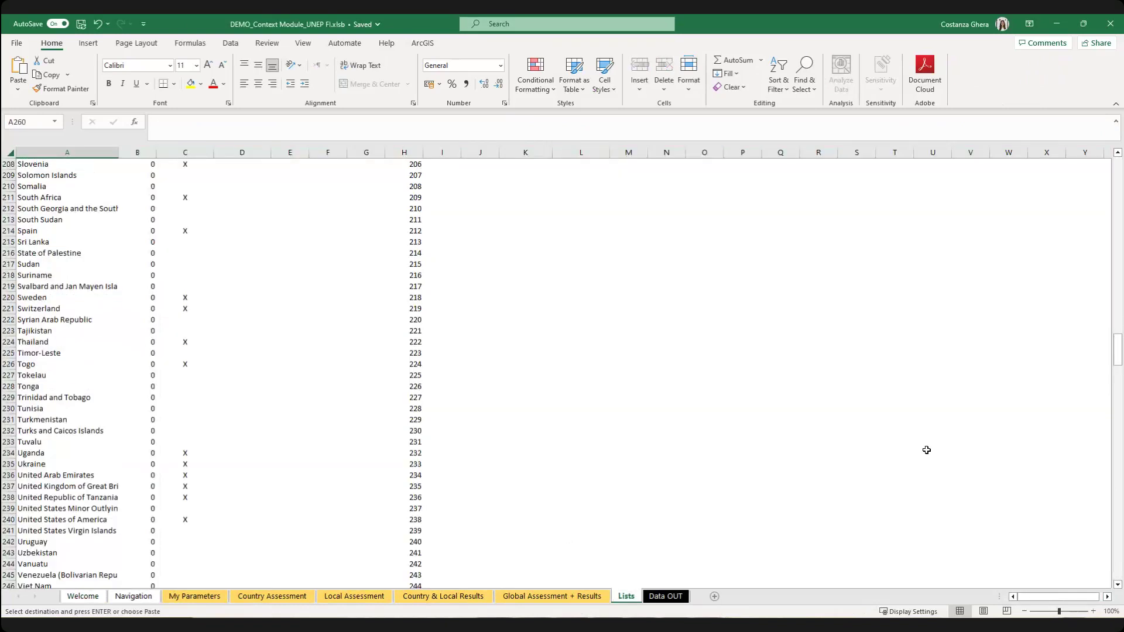
Review the country and area names in column A of the Lists sheet, from the first entry down past Zimbabwe.
{"action": "left_click_drag", "start_coordinate": [1118, 363], "coordinate": [1118, 167]}
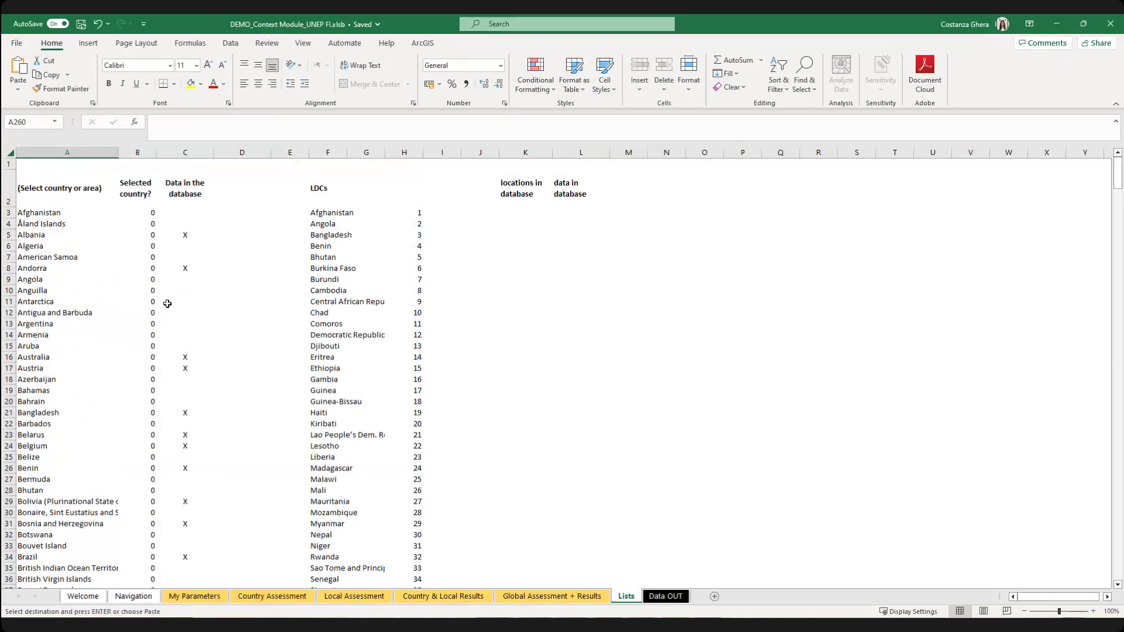
{"action": "left_click", "coordinate": [97, 151]}
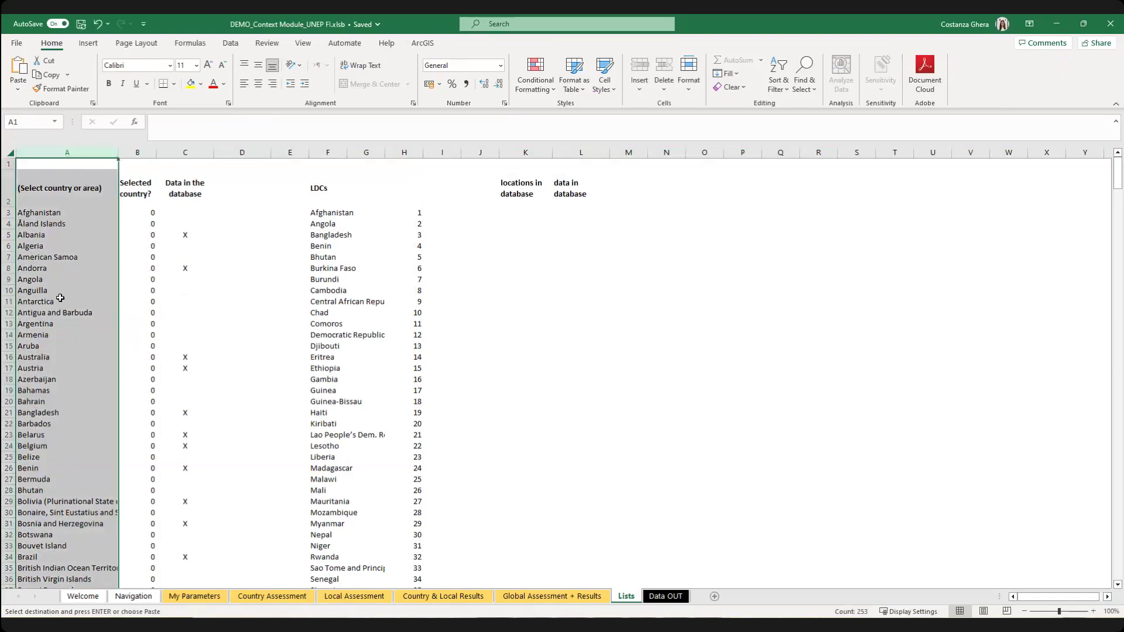
{"action": "scroll", "coordinate": [59, 359], "scroll_direction": "down", "scroll_amount": 1}
{"action": "scroll", "coordinate": [60, 359], "scroll_direction": "down", "scroll_amount": 20}
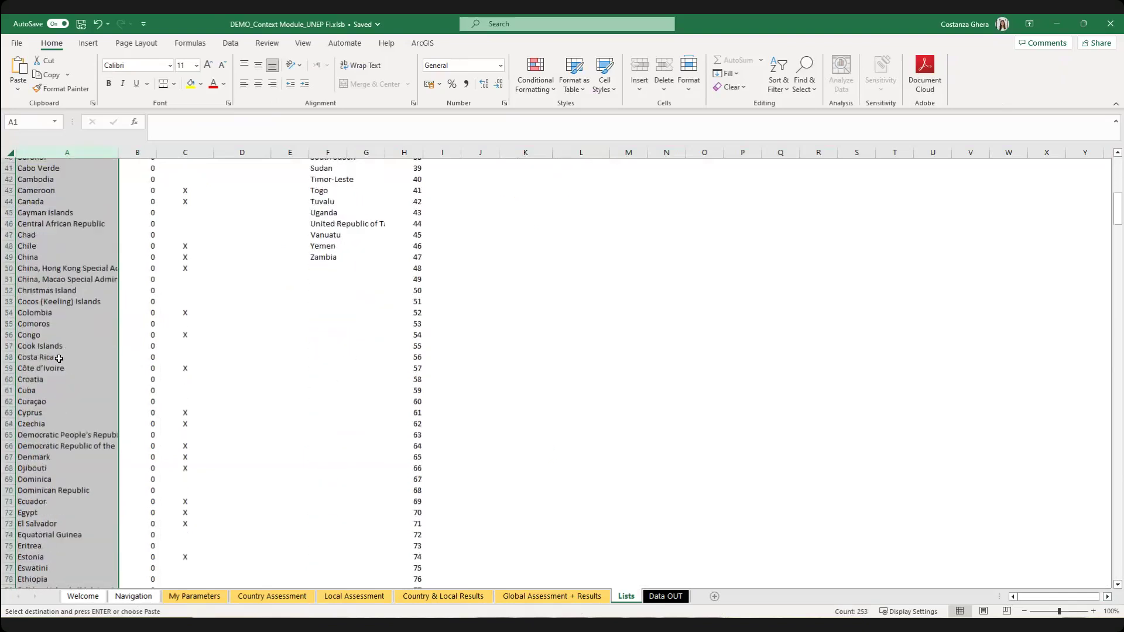
{"action": "scroll", "coordinate": [59, 359], "scroll_direction": "down", "scroll_amount": 20}
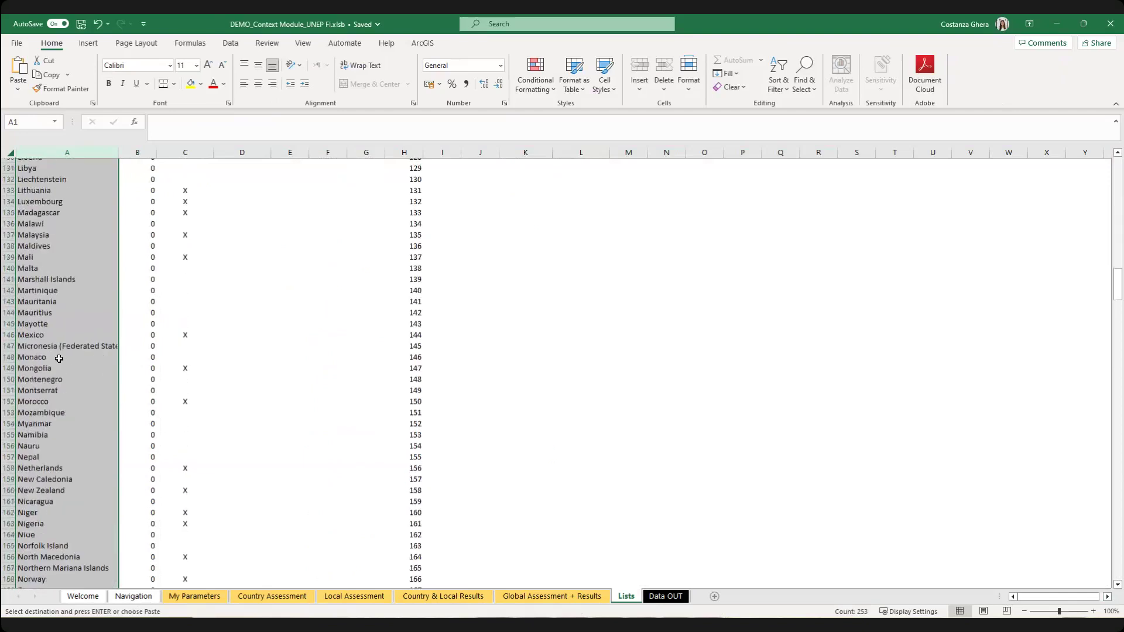
{"action": "scroll", "coordinate": [60, 396], "scroll_direction": "down", "scroll_amount": 18}
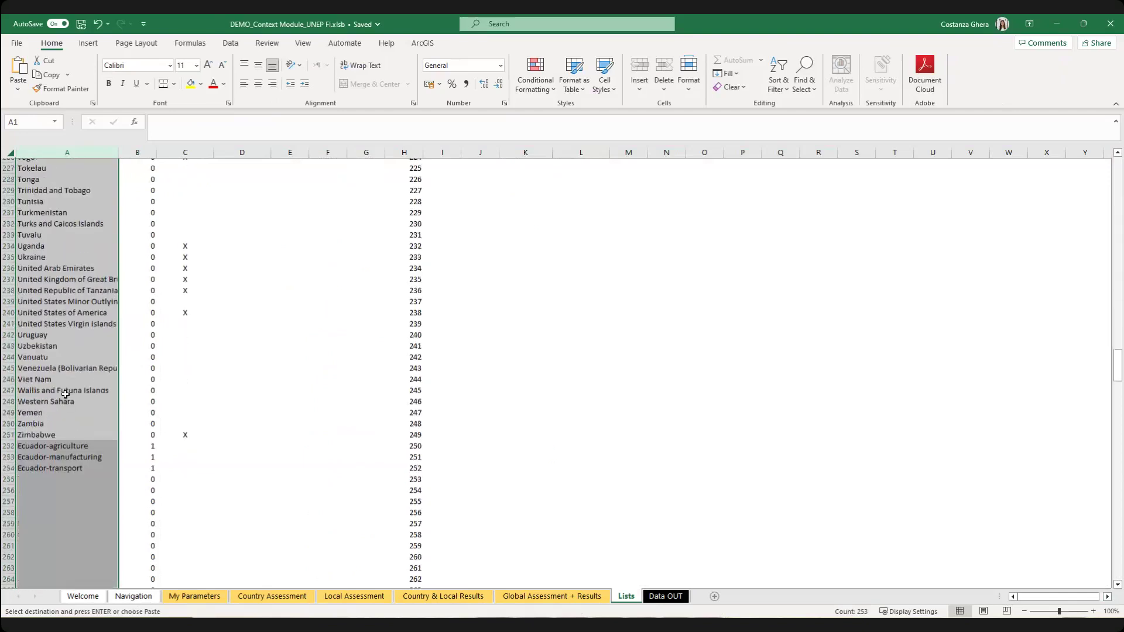
Examine the grey input cells below Zimbabwe in column A and select the range A252:A255 containing the custom Ecuador entries.
{"action": "left_click", "coordinate": [71, 332]}
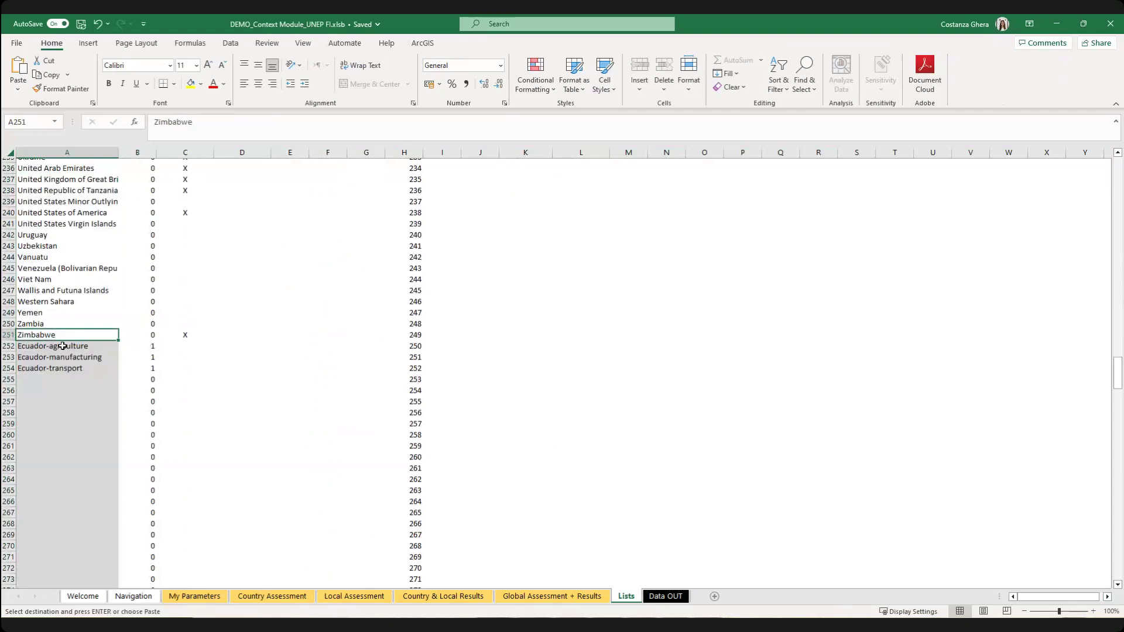
{"action": "left_click_drag", "start_coordinate": [95, 351], "coordinate": [95, 518]}
{"action": "left_click", "coordinate": [88, 480]}
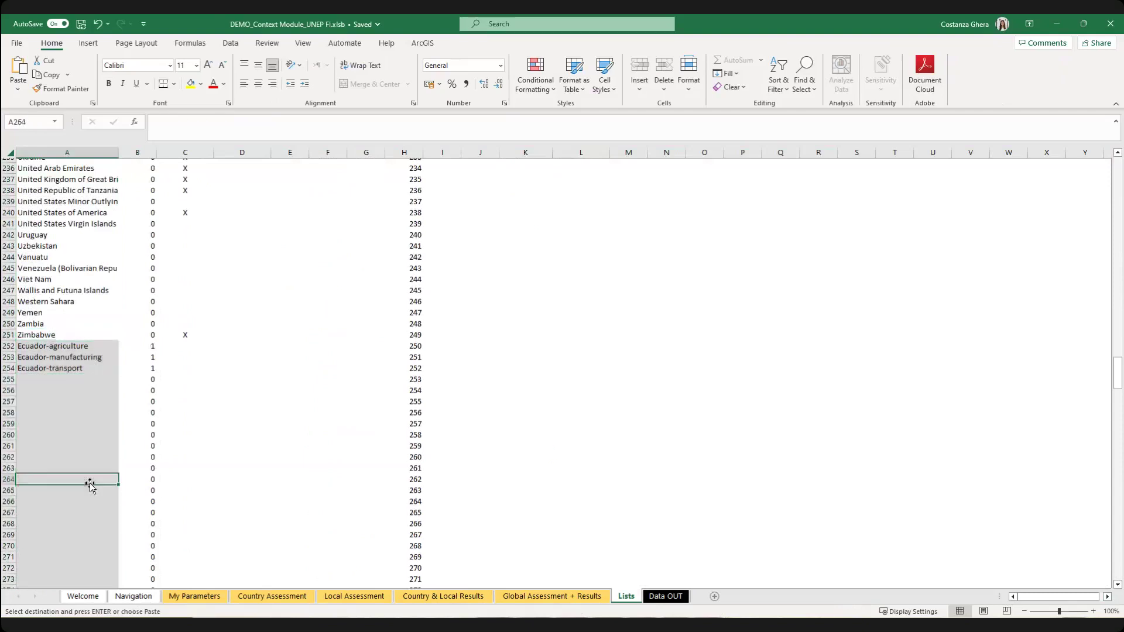
{"action": "left_click", "coordinate": [96, 348]}
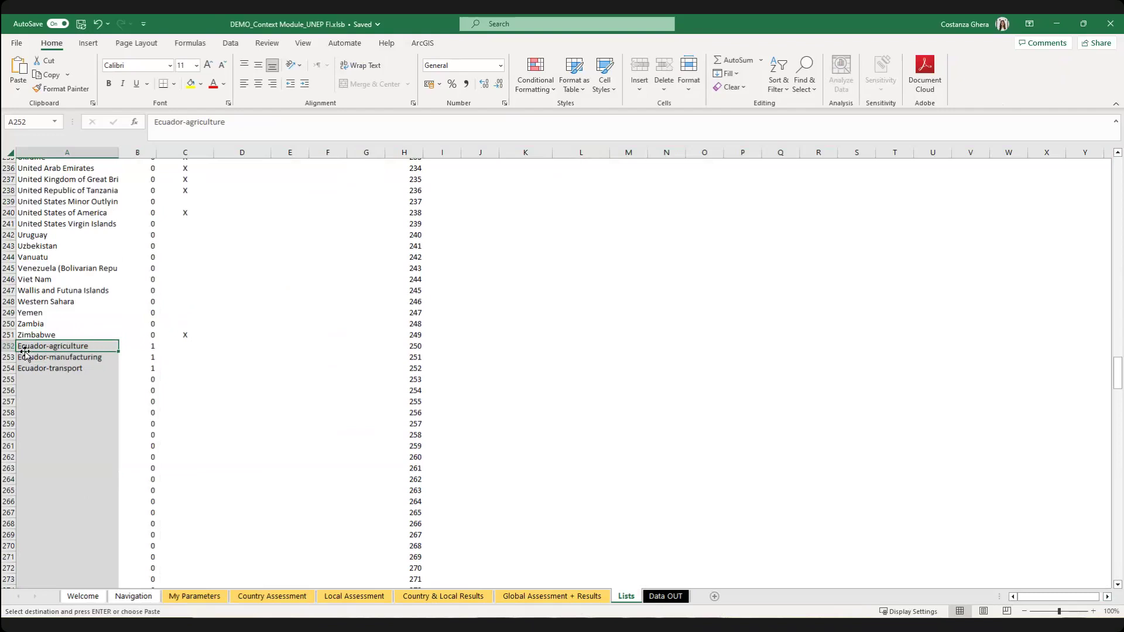
{"action": "left_click", "coordinate": [67, 359]}
{"action": "left_click", "coordinate": [76, 371]}
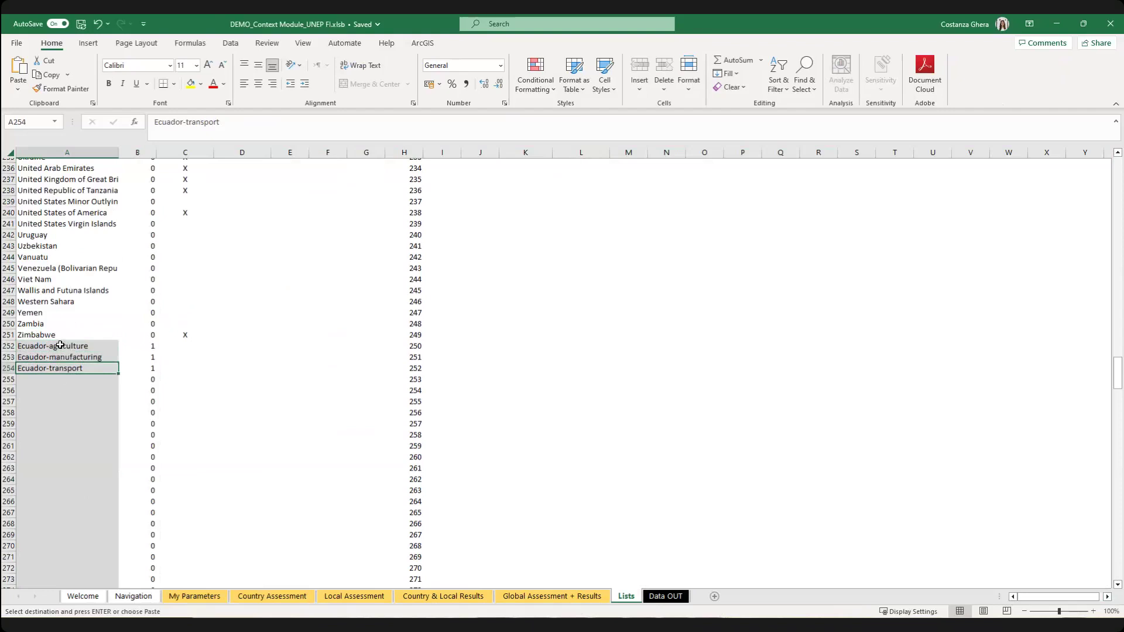
{"action": "left_click_drag", "start_coordinate": [59, 346], "coordinate": [59, 380]}
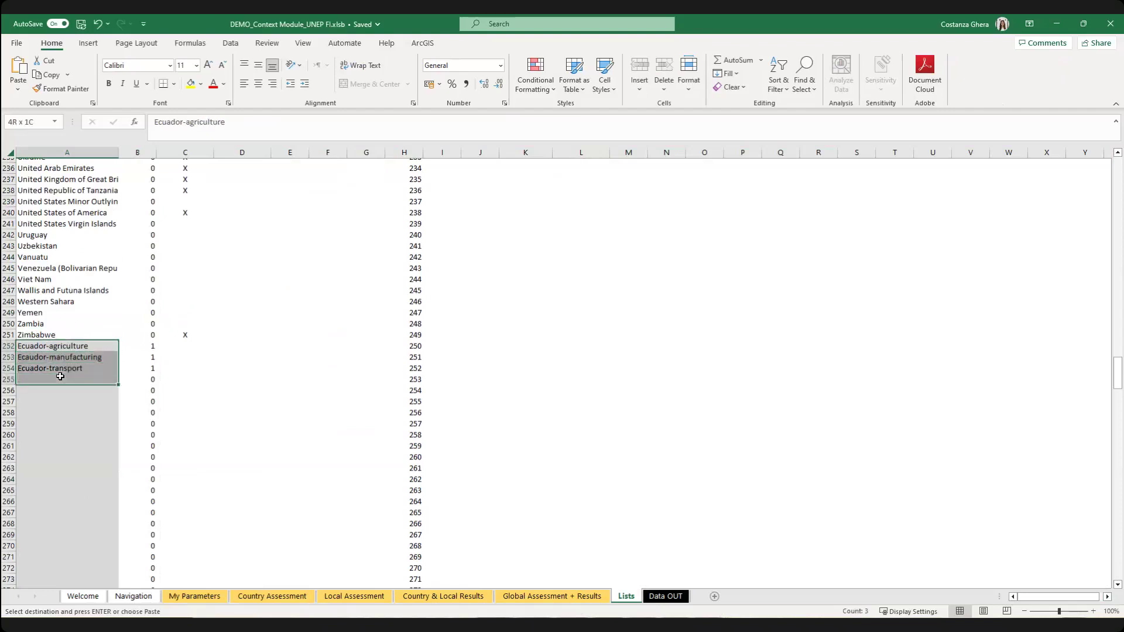
Show the My Parameters sheet and look through the country choices for the first country to assess, from the start of the list to the custom Ecuador entries.
{"action": "left_click", "coordinate": [191, 597]}
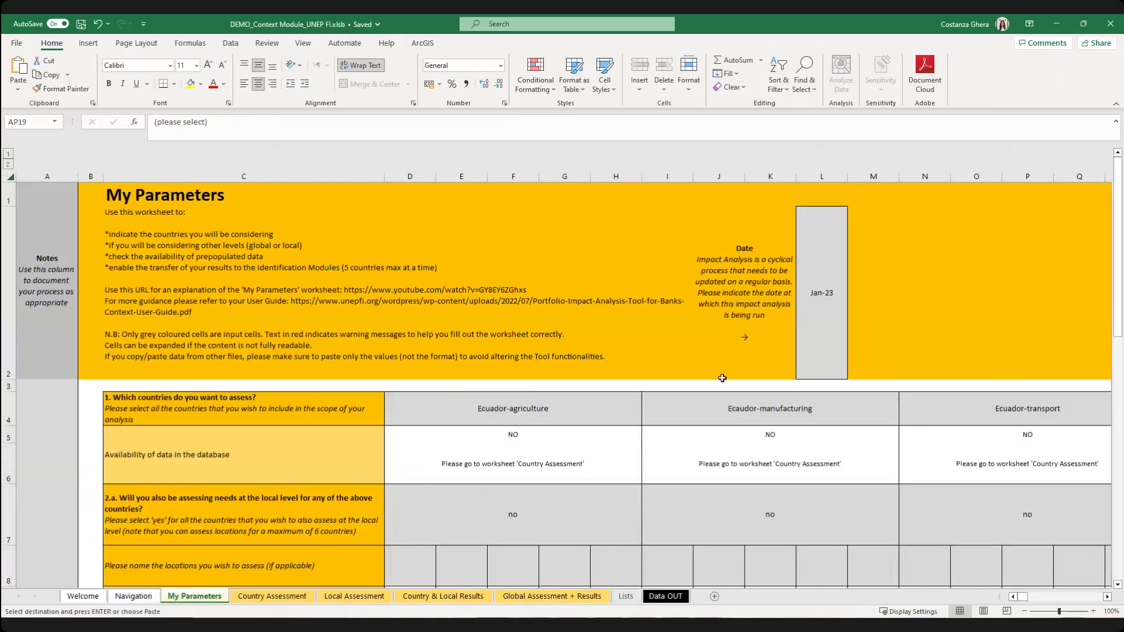
{"action": "left_click", "coordinate": [558, 411]}
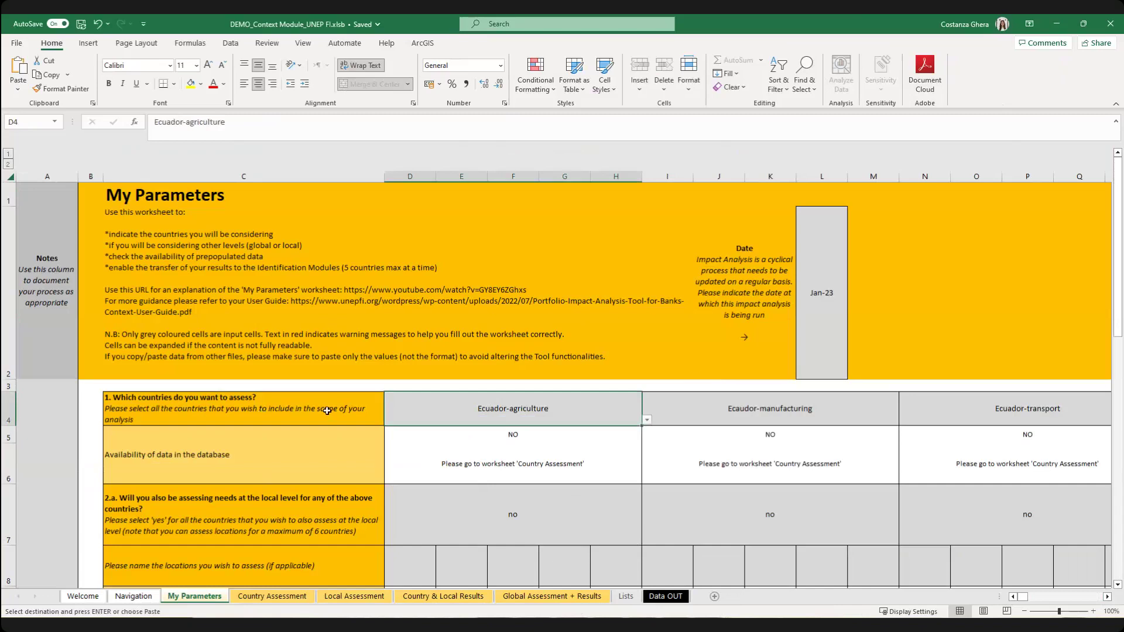
{"action": "left_click", "coordinate": [647, 420]}
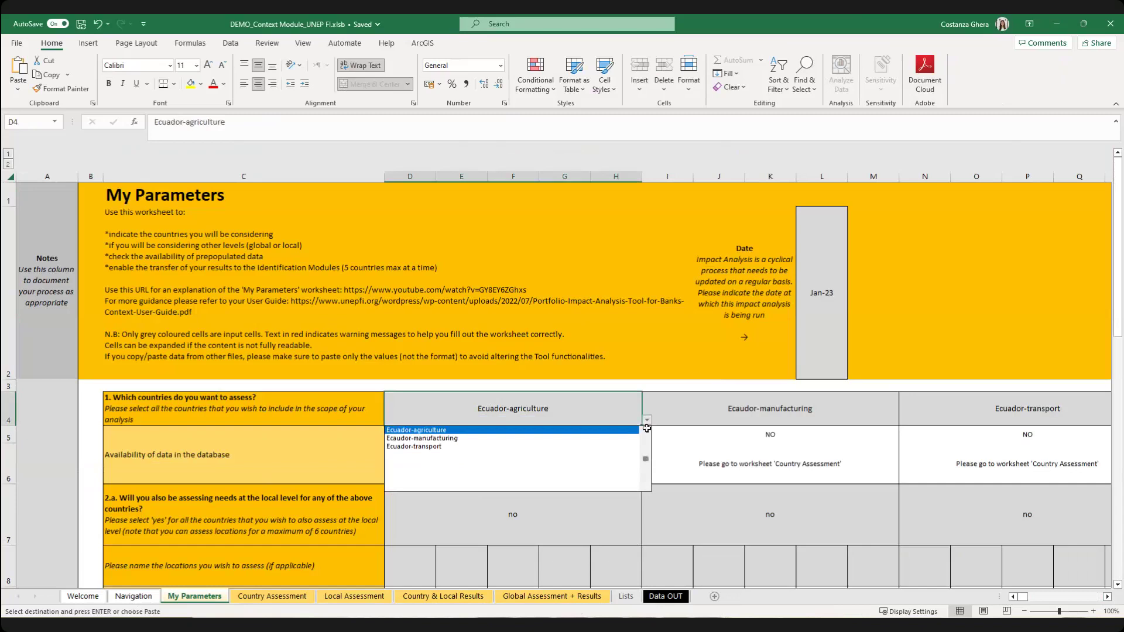
{"action": "scroll", "coordinate": [646, 429], "scroll_direction": "up", "scroll_amount": 5}
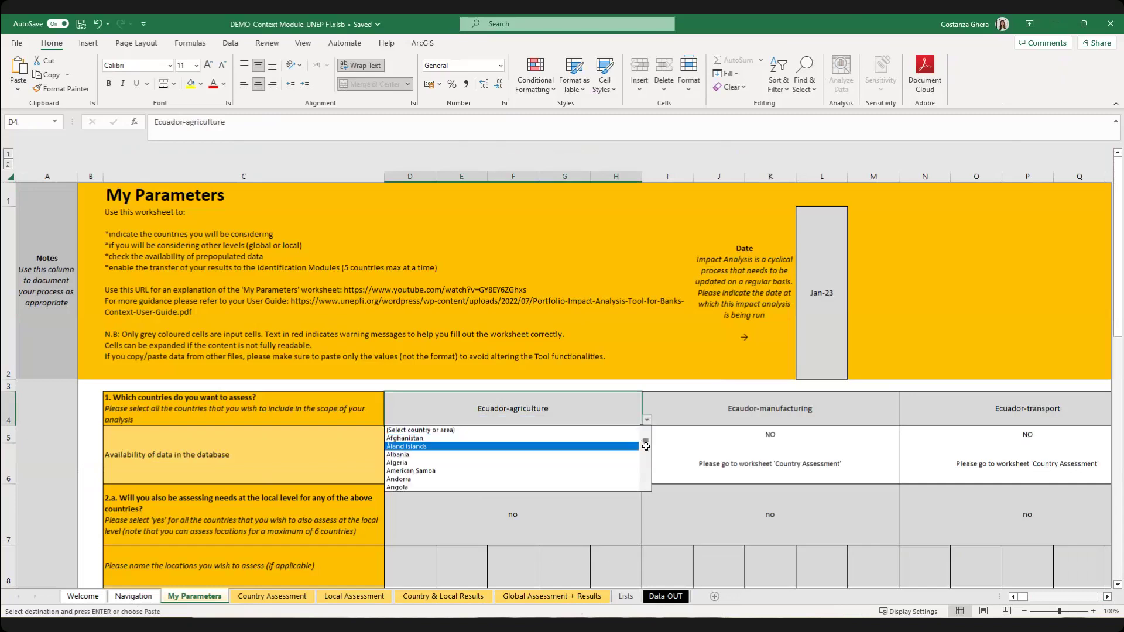
{"action": "scroll", "coordinate": [646, 448], "scroll_direction": "down", "scroll_amount": 20}
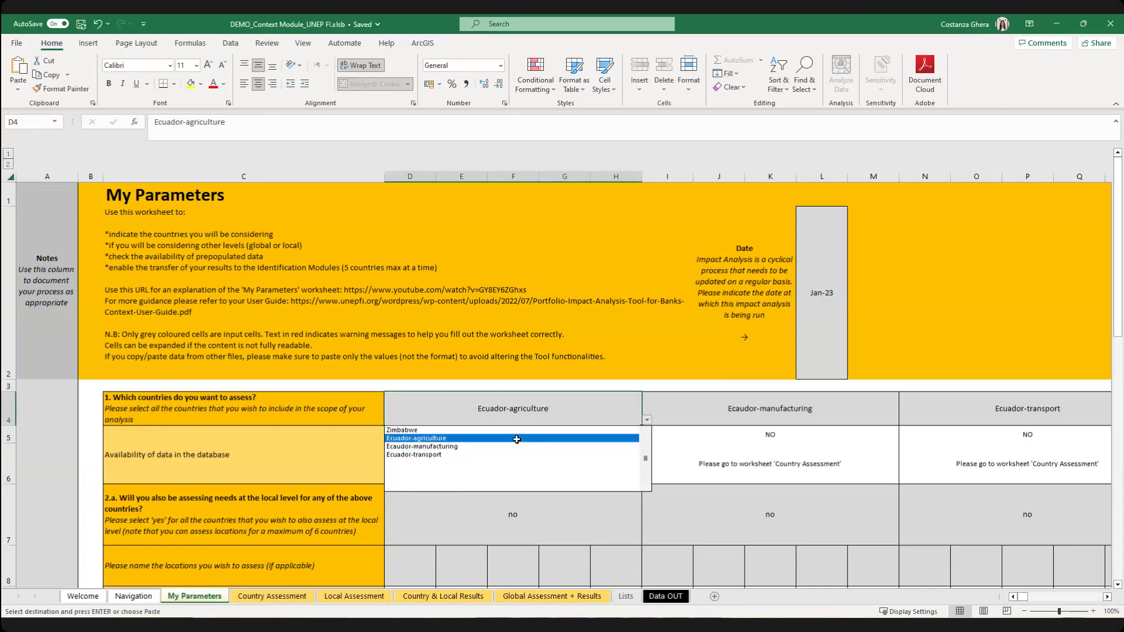
{"action": "left_click", "coordinate": [505, 530]}
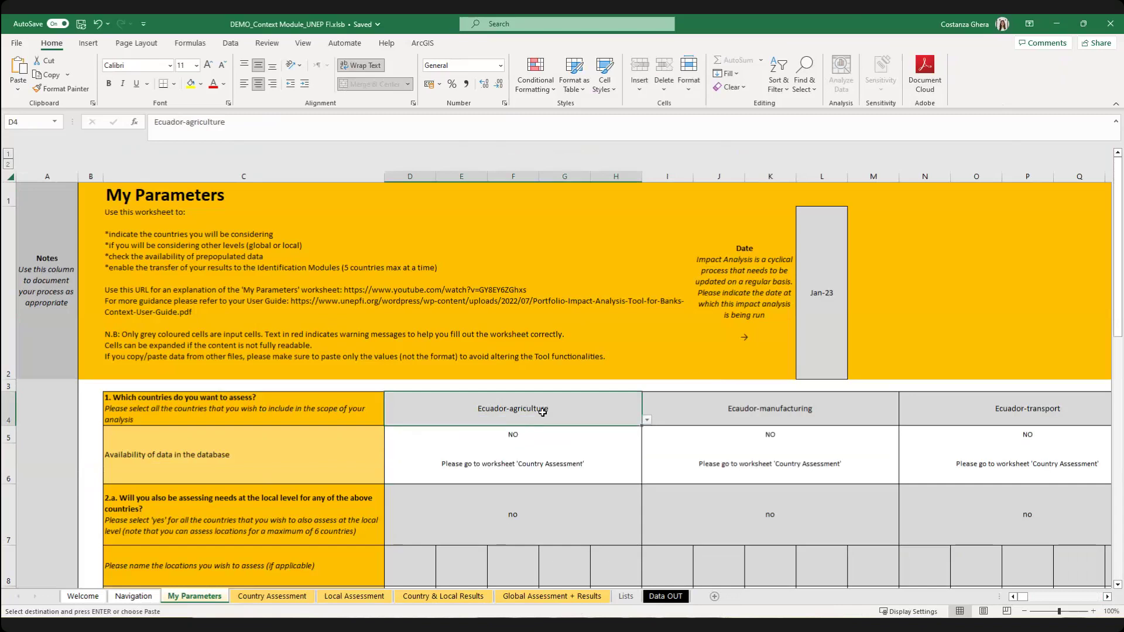
Check the Ecaudor-manufacturing and Ecuador-transport selections under question 1, plus the local-level answer for Ecuador-agriculture.
{"action": "left_click", "coordinate": [713, 411]}
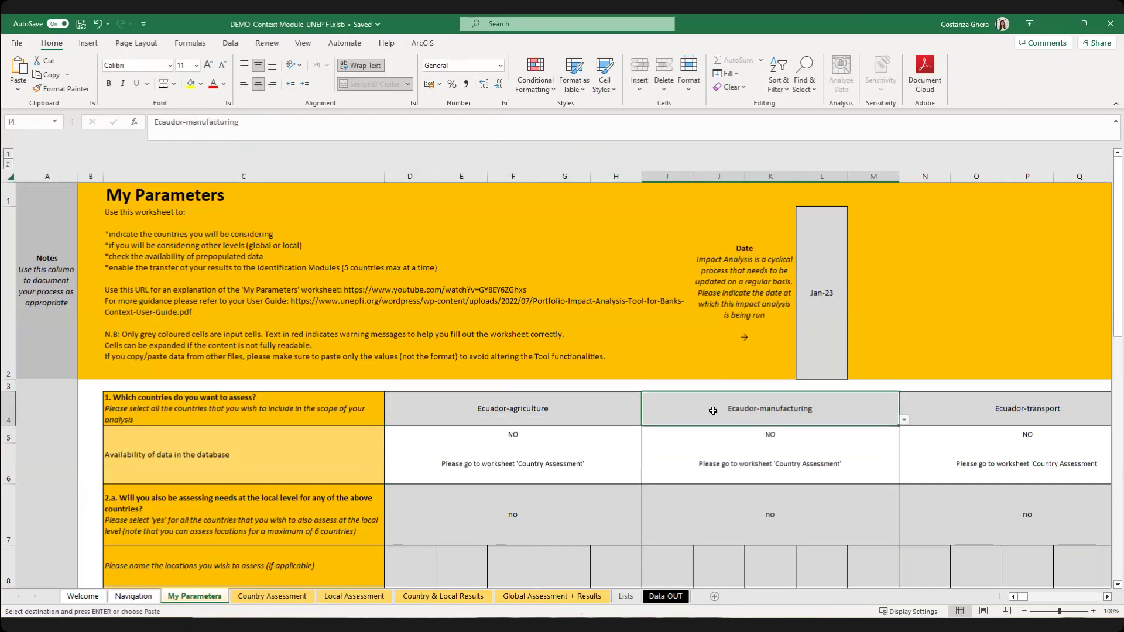
{"action": "left_click", "coordinate": [1108, 596]}
{"action": "left_click", "coordinate": [1107, 597]}
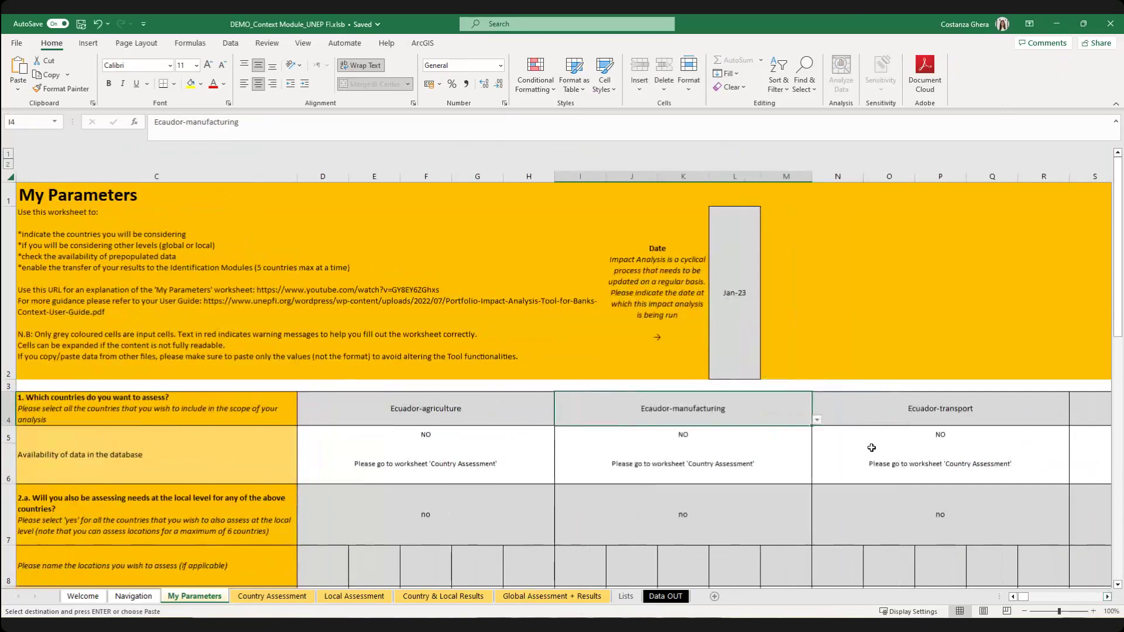
{"action": "left_click", "coordinate": [878, 398]}
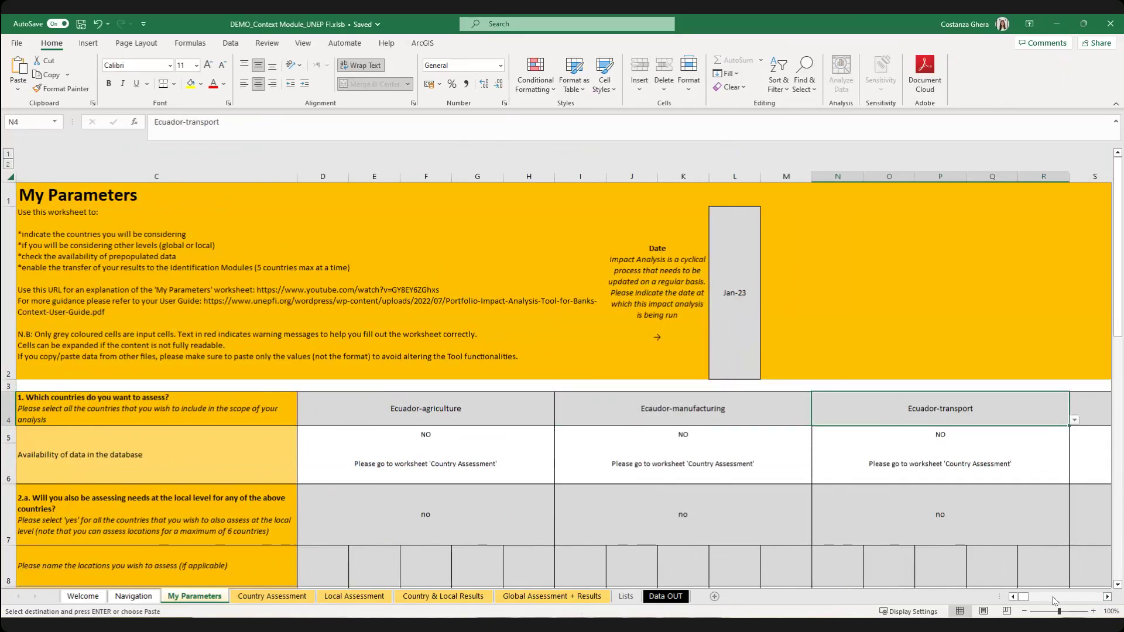
{"action": "left_click_drag", "start_coordinate": [1028, 598], "coordinate": [1022, 597]}
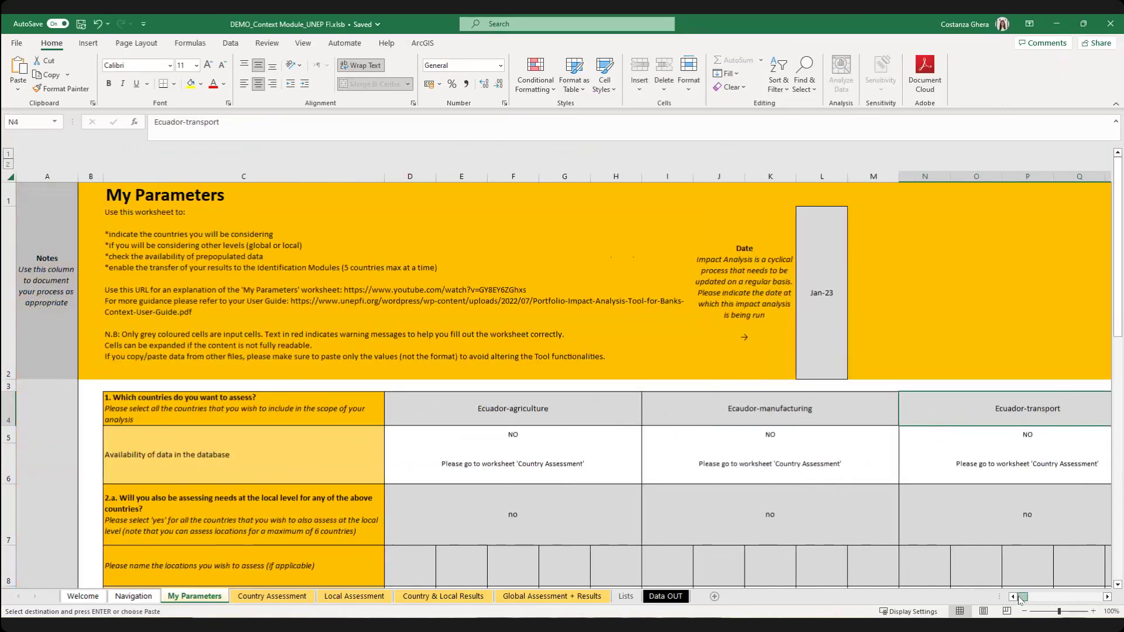
{"action": "left_click", "coordinate": [10, 452]}
{"action": "left_click", "coordinate": [515, 516]}
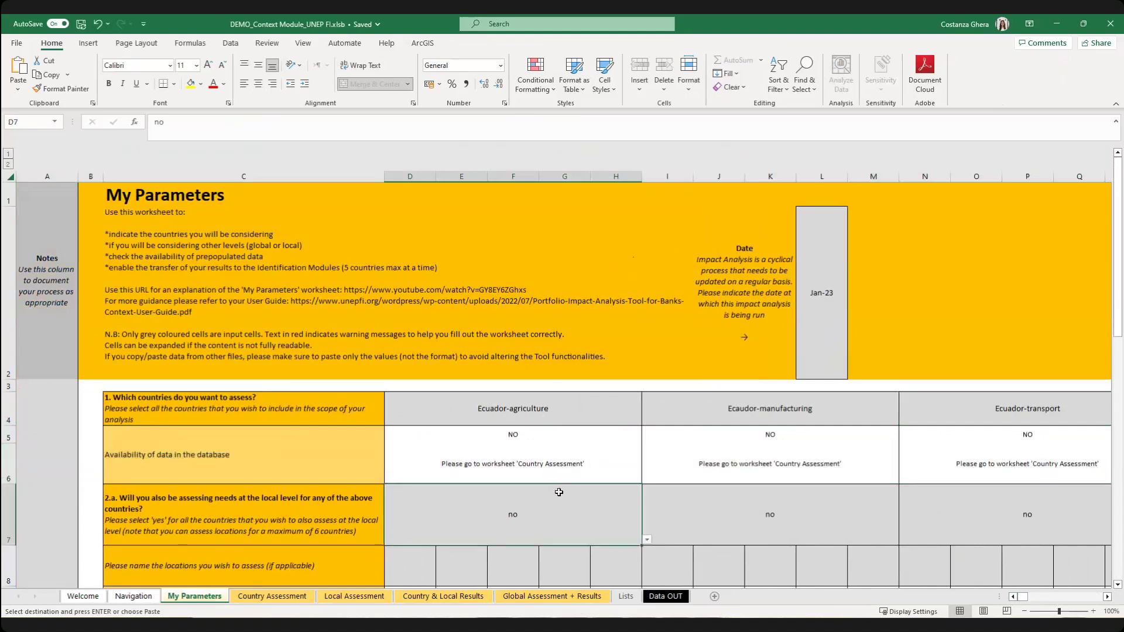
{"action": "left_click", "coordinate": [547, 412]}
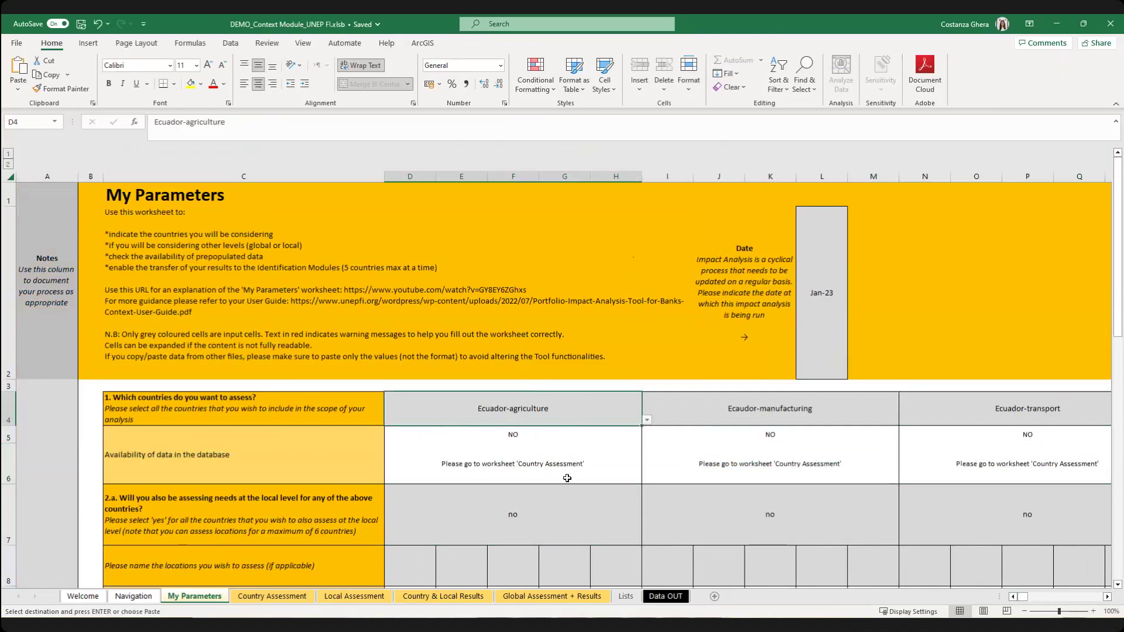
Review the remaining My Parameters questions and check the Institutional Banking/Identification Module answers for the Ecuador entries in row 16.
{"action": "scroll", "coordinate": [494, 487], "scroll_direction": "down", "scroll_amount": 1}
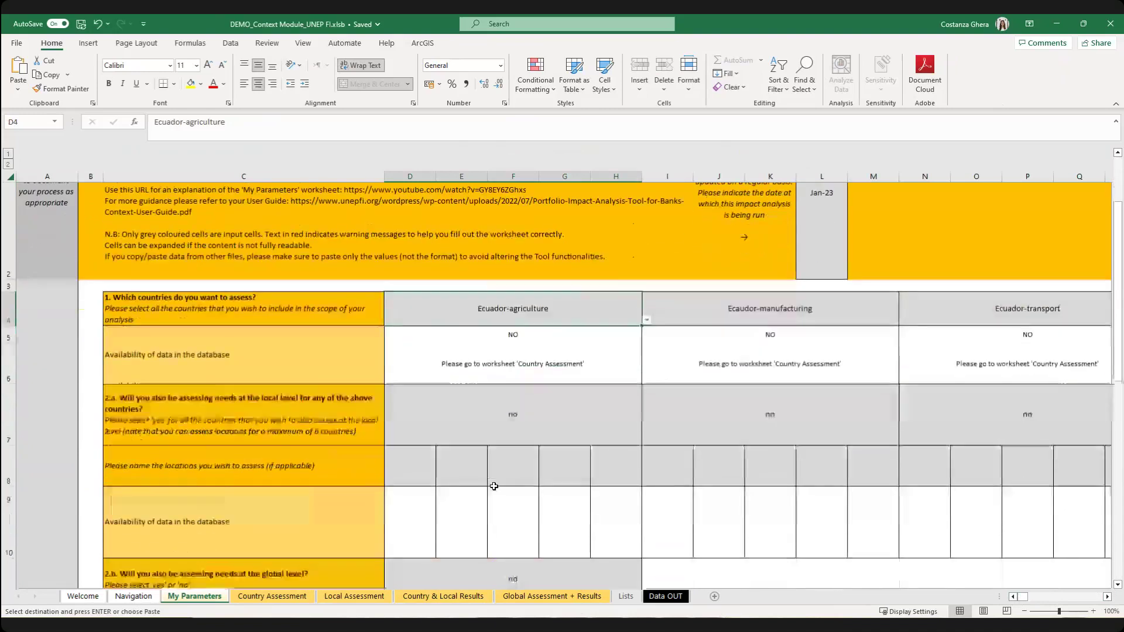
{"action": "scroll", "coordinate": [494, 487], "scroll_direction": "down", "scroll_amount": 1}
{"action": "scroll", "coordinate": [495, 487], "scroll_direction": "down", "scroll_amount": 1}
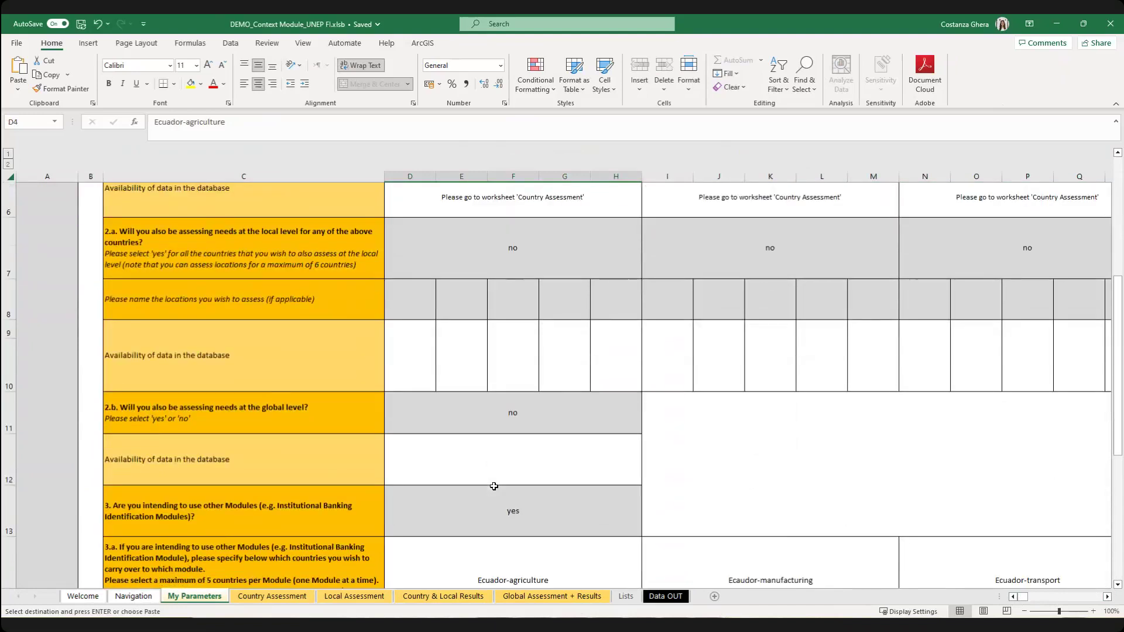
{"action": "scroll", "coordinate": [494, 487], "scroll_direction": "down", "scroll_amount": 2}
{"action": "scroll", "coordinate": [494, 487], "scroll_direction": "down", "scroll_amount": 1}
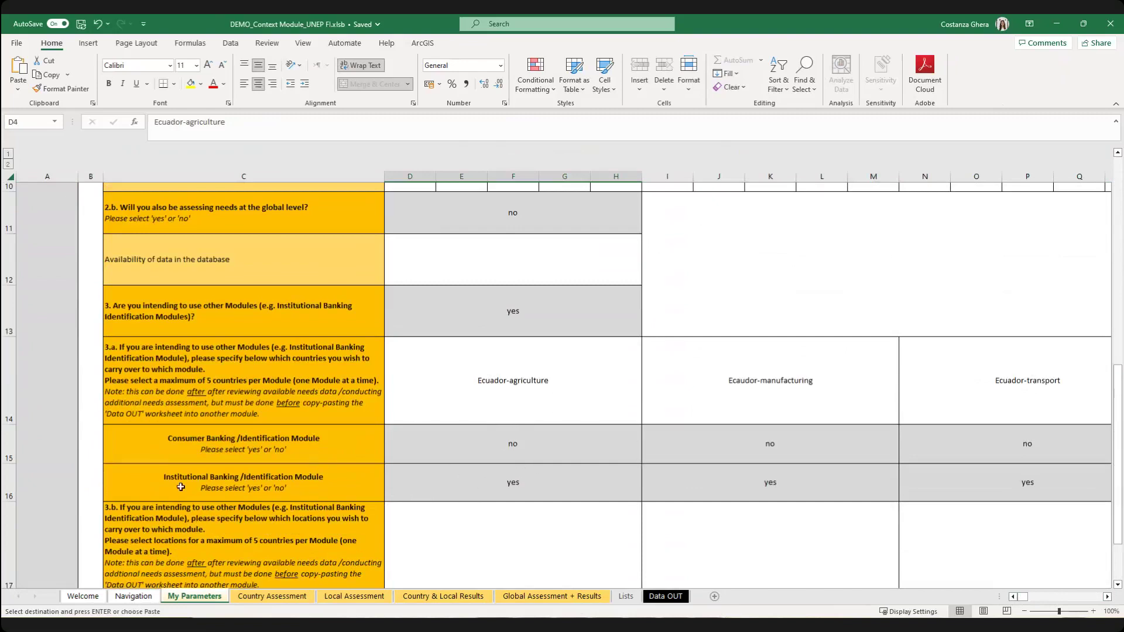
{"action": "left_click", "coordinate": [468, 491]}
{"action": "left_click", "coordinate": [863, 475]}
{"action": "left_click", "coordinate": [1006, 472]}
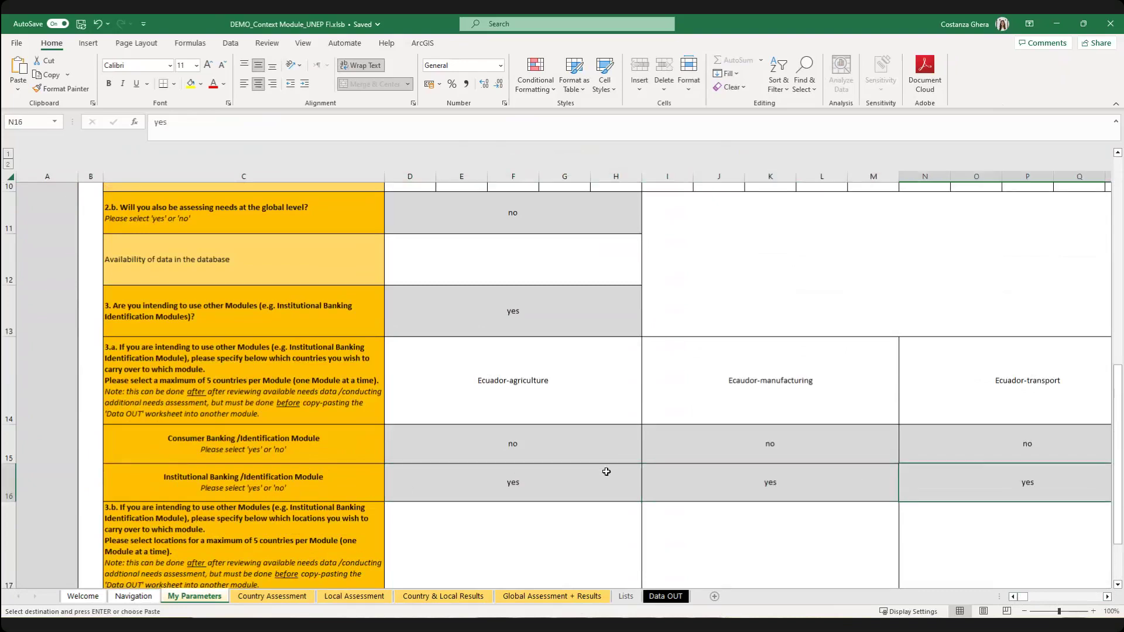
{"action": "scroll", "coordinate": [535, 489], "scroll_direction": "down", "scroll_amount": 1}
{"action": "scroll", "coordinate": [535, 490], "scroll_direction": "up", "scroll_amount": 3}
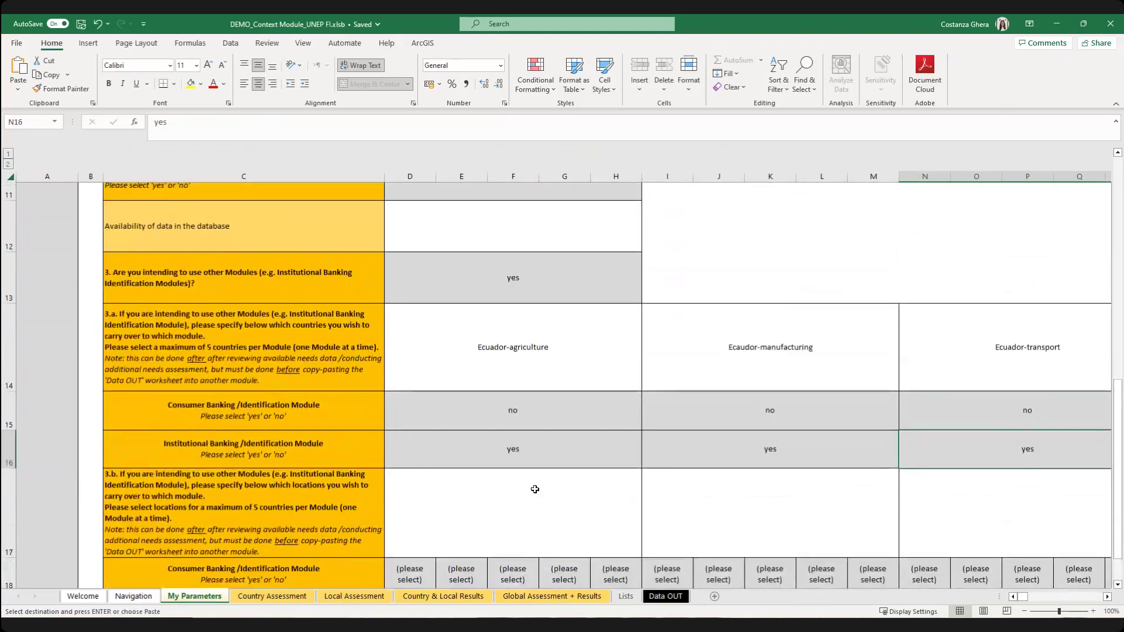
{"action": "scroll", "coordinate": [535, 489], "scroll_direction": "up", "scroll_amount": 2}
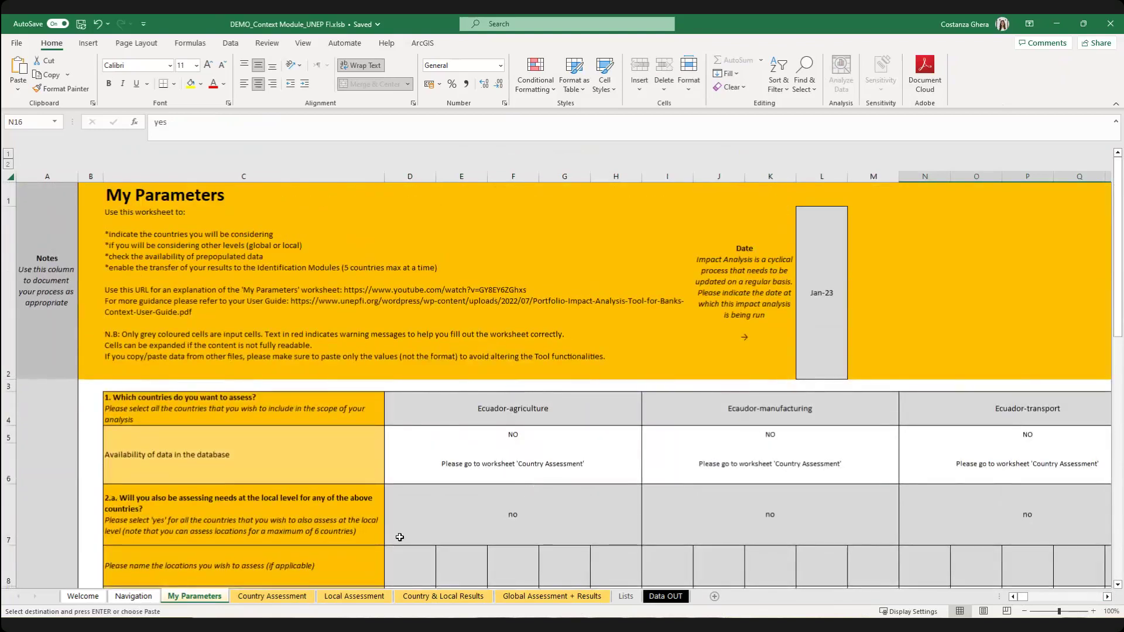
Go to the start of the Country Assessment sheet and inspect the Countries column filter without changing it.
{"action": "left_click", "coordinate": [294, 598]}
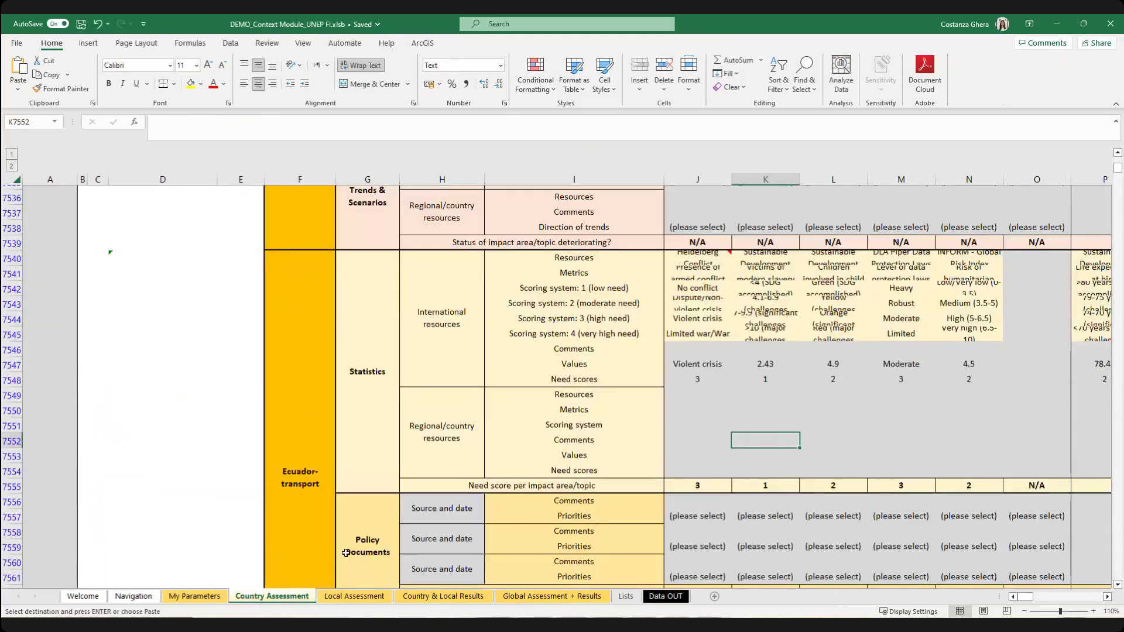
{"action": "scroll", "coordinate": [346, 553], "scroll_direction": "up", "scroll_amount": 5}
{"action": "scroll", "coordinate": [346, 553], "scroll_direction": "up", "scroll_amount": 20}
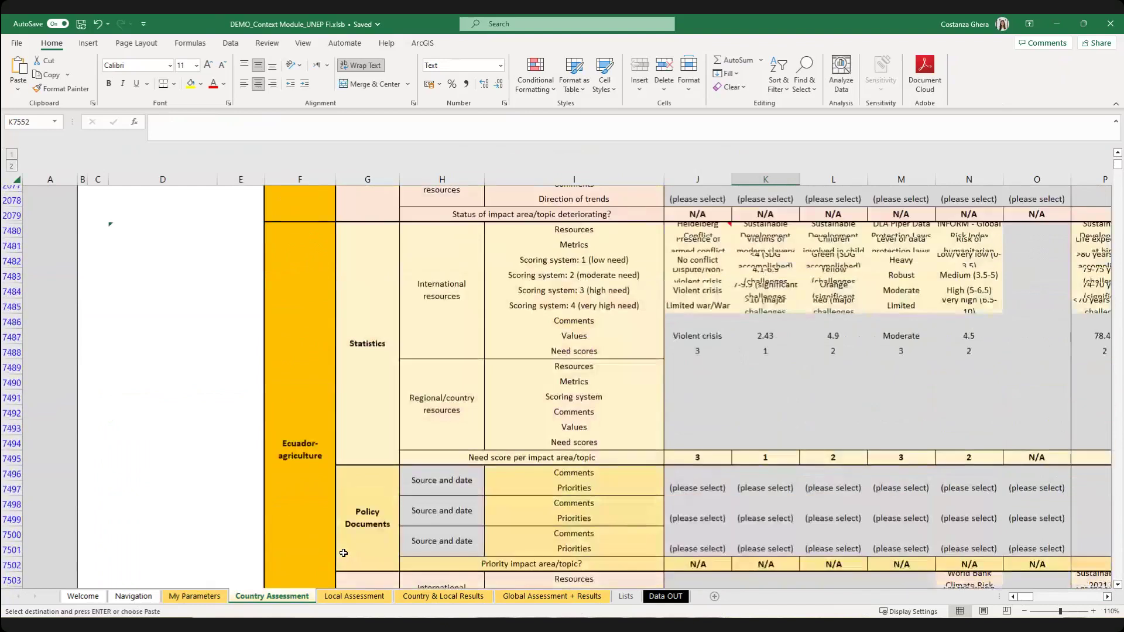
{"action": "scroll", "coordinate": [344, 553], "scroll_direction": "up", "scroll_amount": 5}
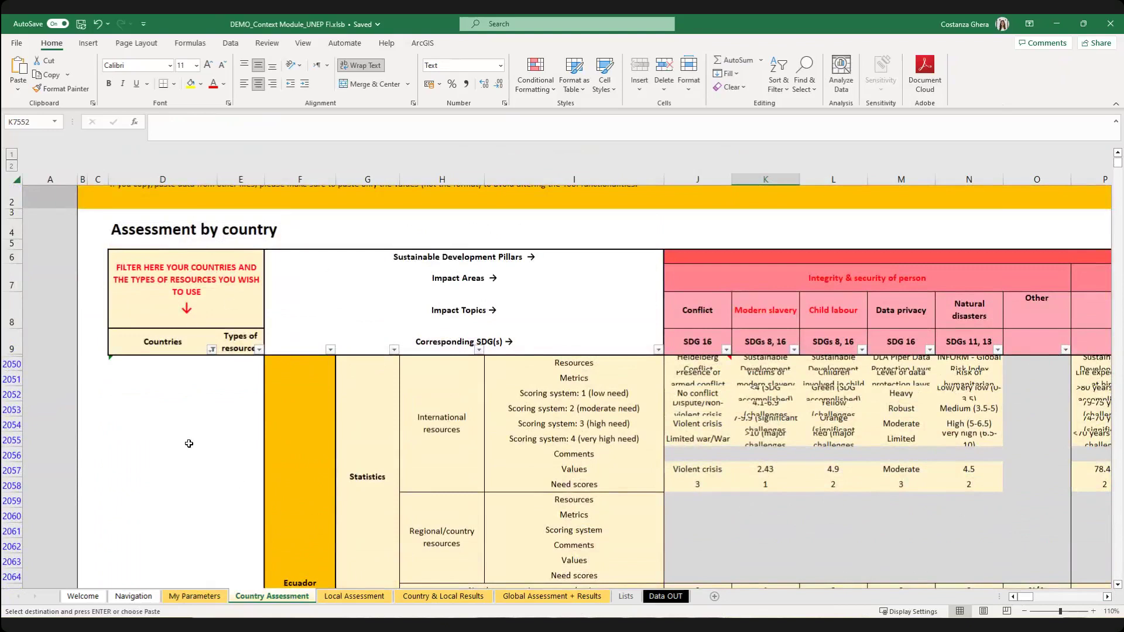
{"action": "left_click", "coordinate": [211, 349]}
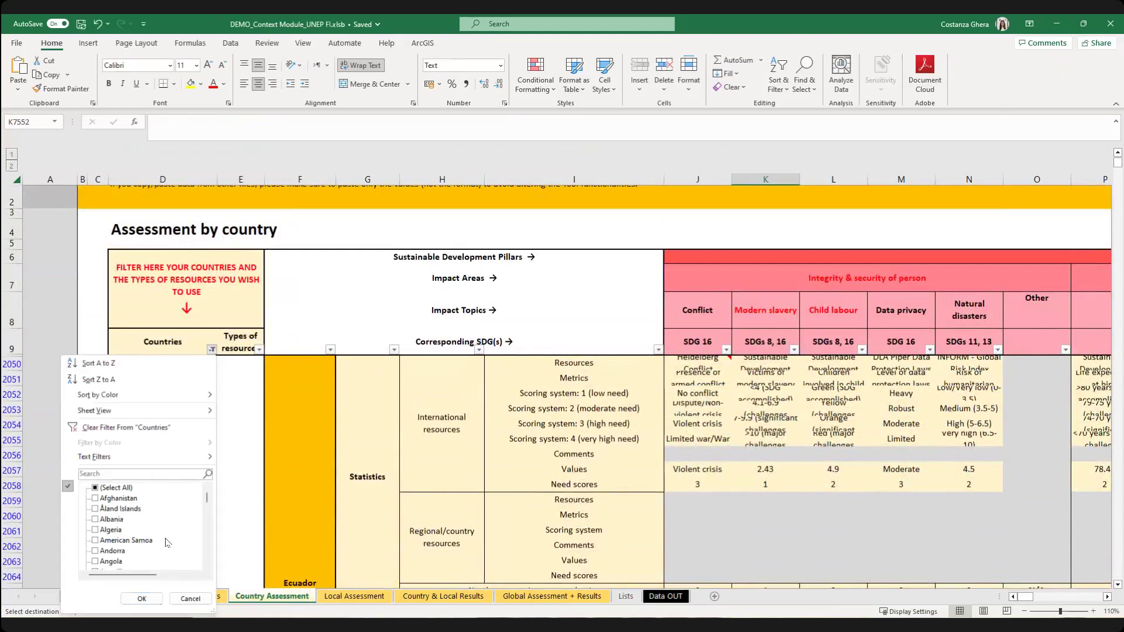
{"action": "left_click", "coordinate": [247, 489]}
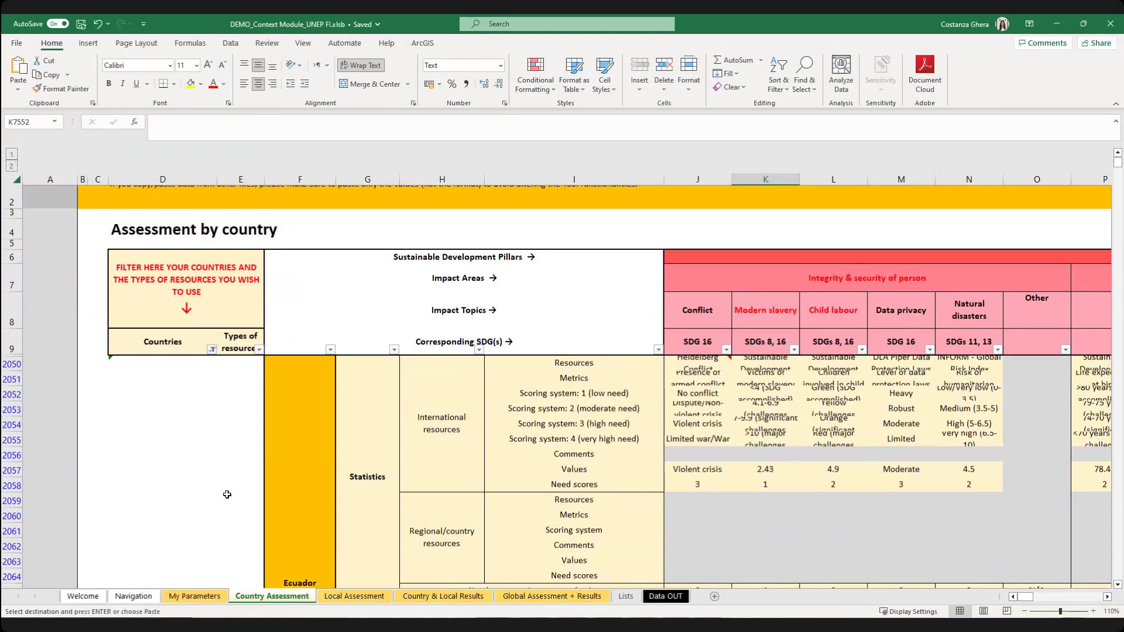
Examine the Ecuador block's Statistics section and highlight its international values and need scores in J2057:O2058.
{"action": "scroll", "coordinate": [291, 472], "scroll_direction": "down", "scroll_amount": 2}
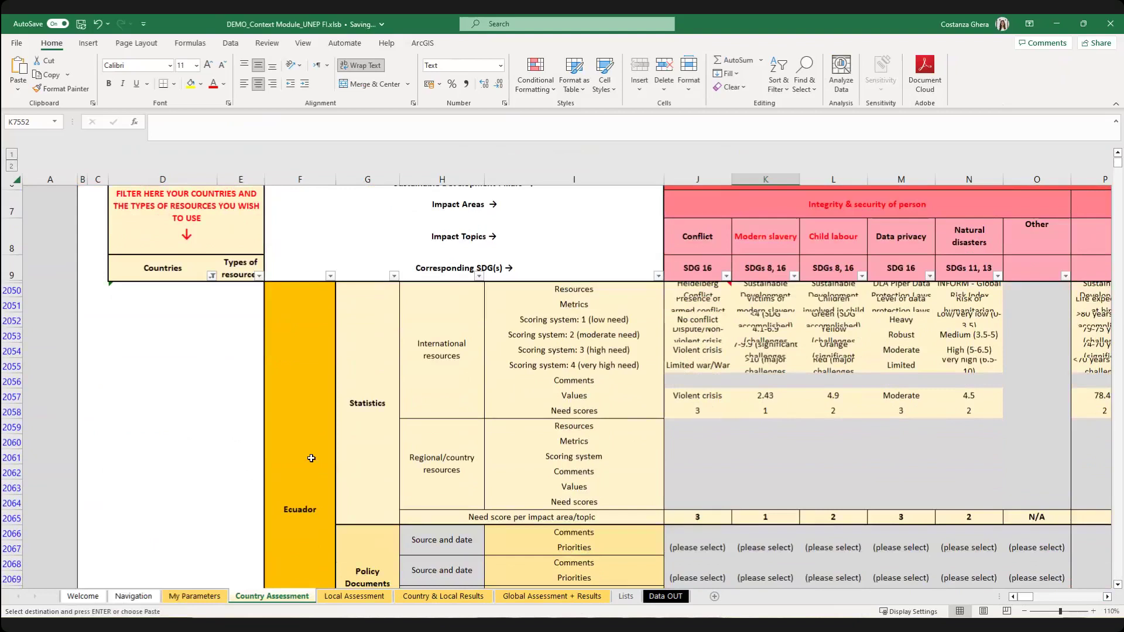
{"action": "scroll", "coordinate": [311, 459], "scroll_direction": "down", "scroll_amount": 1}
{"action": "scroll", "coordinate": [311, 459], "scroll_direction": "down", "scroll_amount": 1}
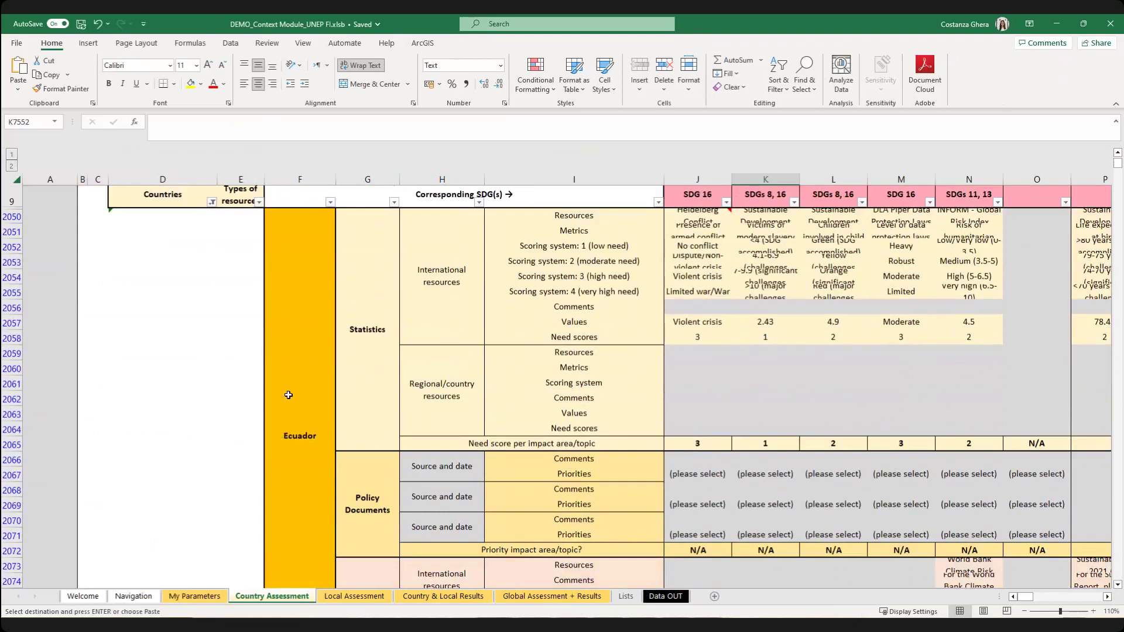
{"action": "left_click_drag", "start_coordinate": [290, 289], "coordinate": [403, 385]}
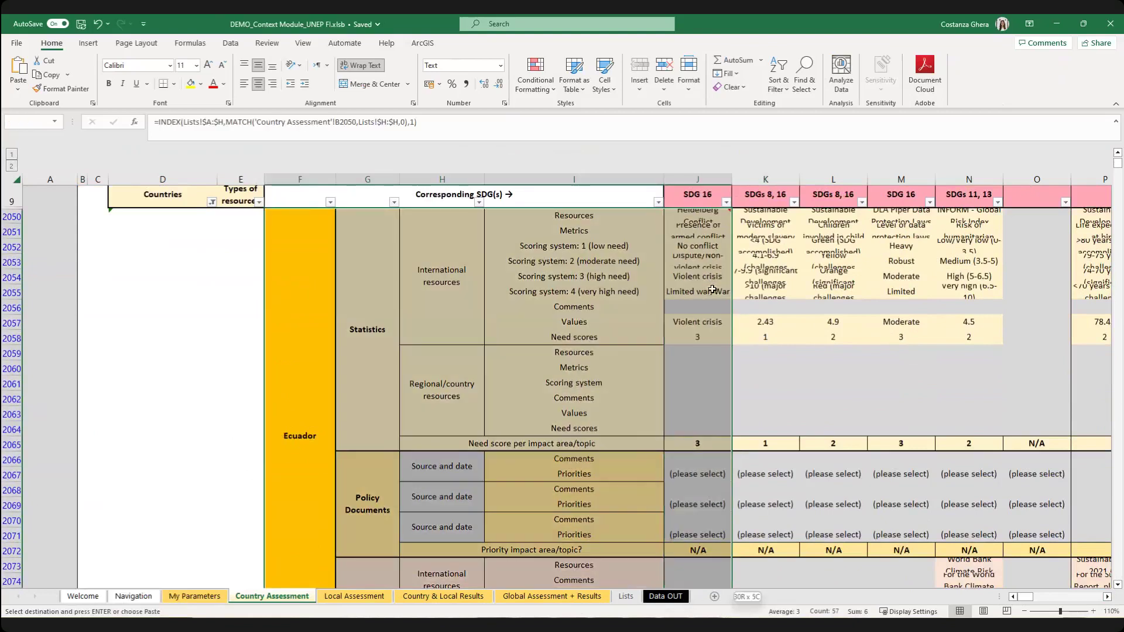
{"action": "left_click", "coordinate": [300, 403]}
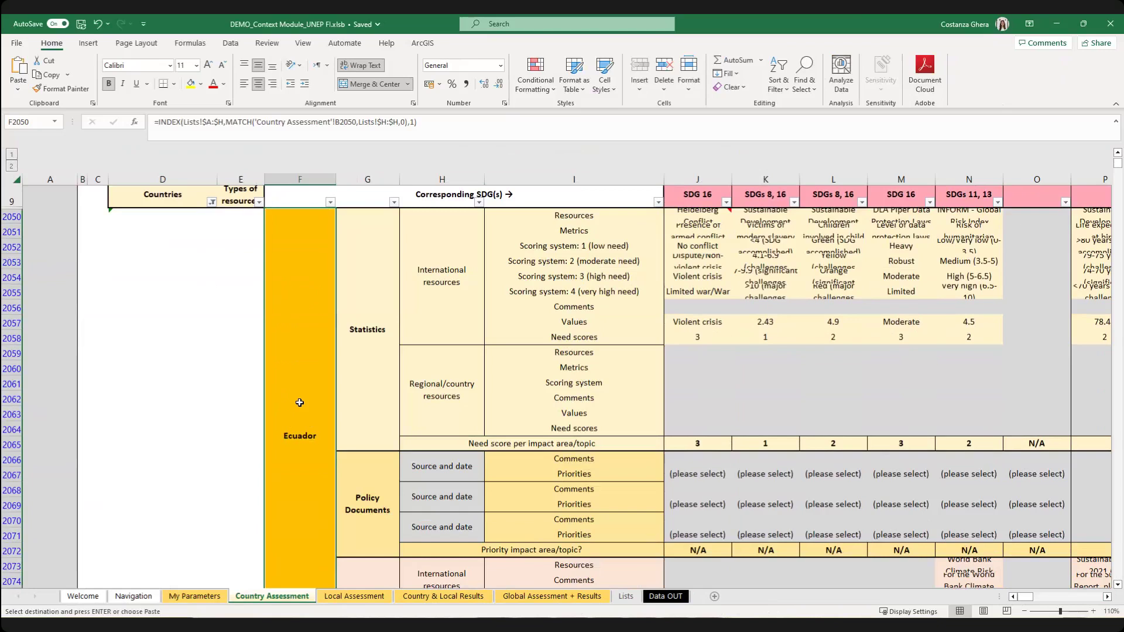
{"action": "left_click_drag", "start_coordinate": [701, 323], "coordinate": [1015, 337]}
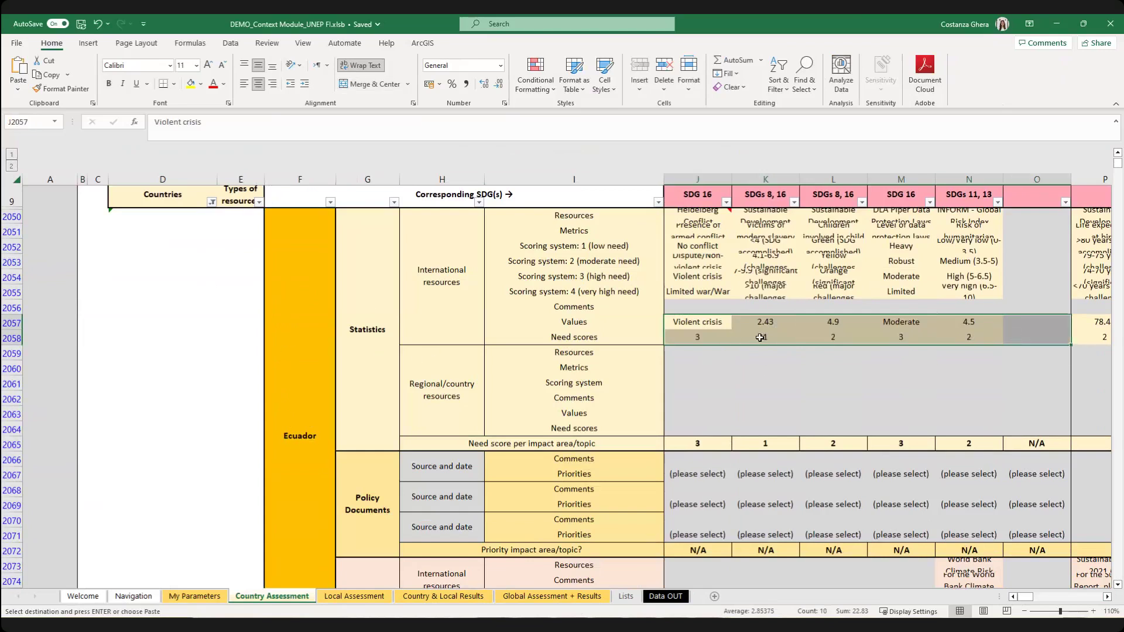
Review the Policy Documents and Trends & Scenarios sections of the Ecuador block.
{"action": "scroll", "coordinate": [700, 410], "scroll_direction": "down", "scroll_amount": 1}
{"action": "left_click_drag", "start_coordinate": [352, 471], "coordinate": [747, 471]}
{"action": "left_click", "coordinate": [746, 471]}
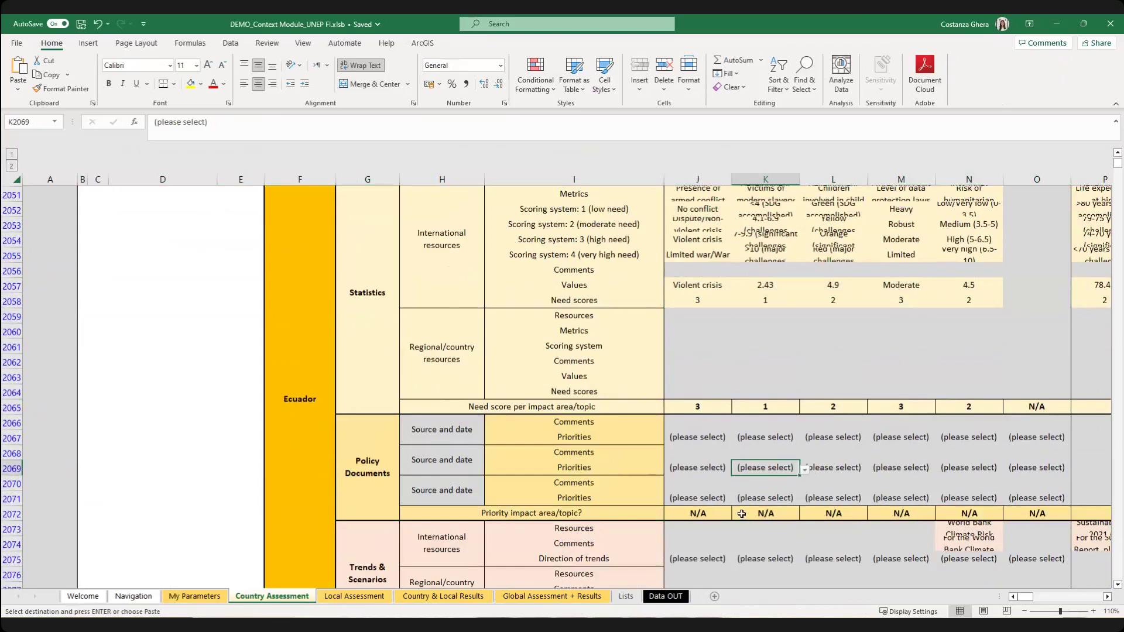
{"action": "scroll", "coordinate": [735, 515], "scroll_direction": "down", "scroll_amount": 1}
{"action": "scroll", "coordinate": [506, 528], "scroll_direction": "down", "scroll_amount": 1}
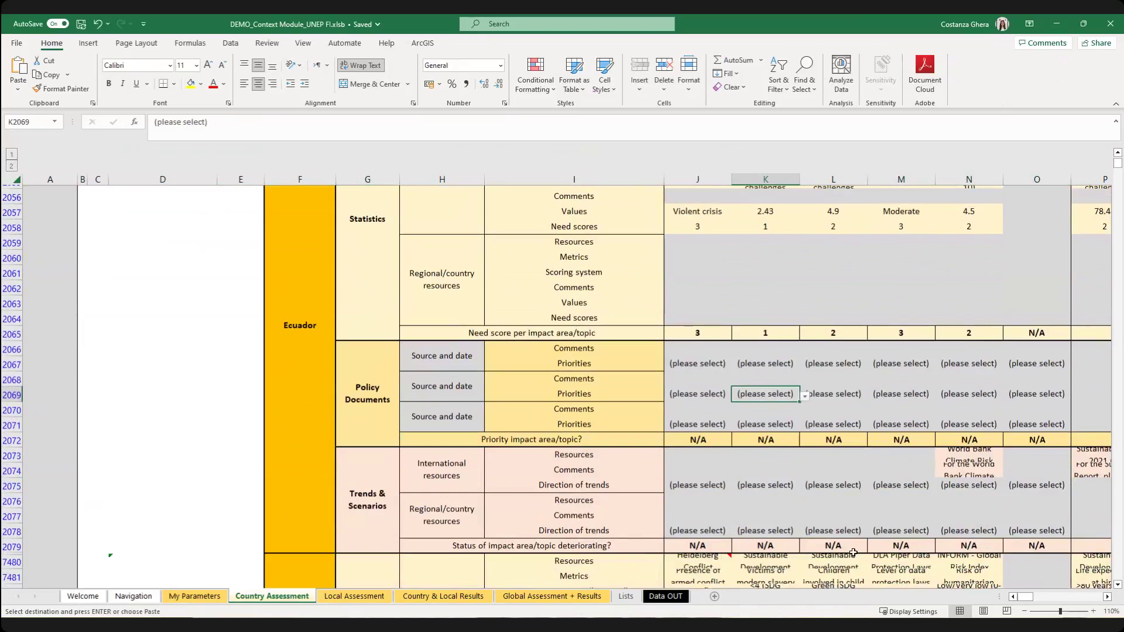
{"action": "scroll", "coordinate": [820, 527], "scroll_direction": "up", "scroll_amount": 3}
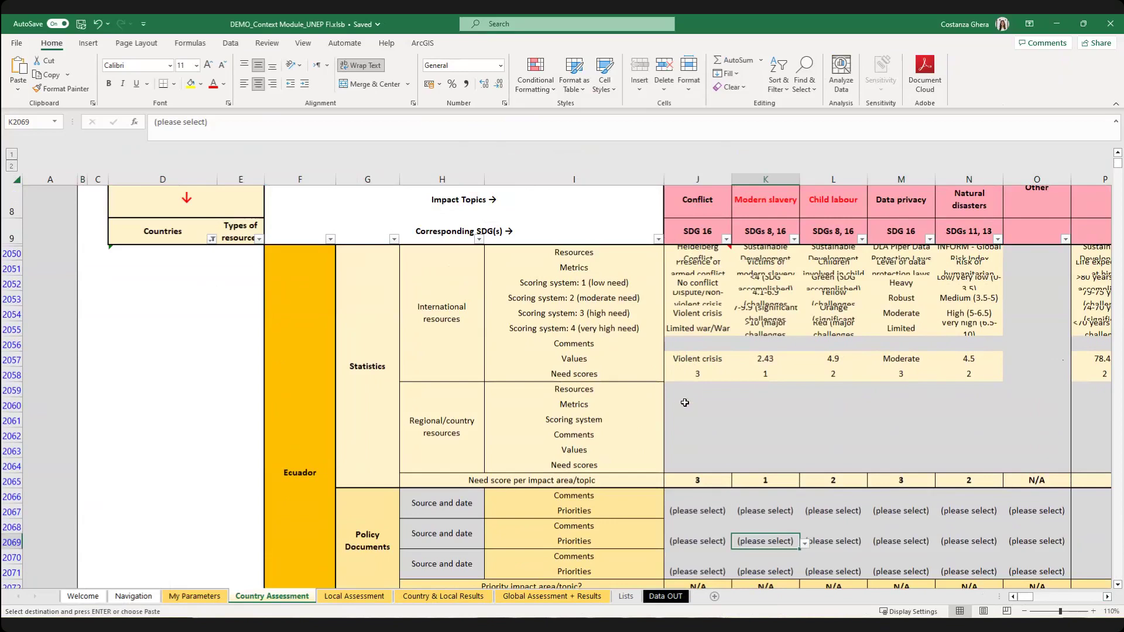
Select Ecuador's international values and need scores in rows 2057 and 2058, from column J across the impact topics.
{"action": "left_click_drag", "start_coordinate": [691, 358], "coordinate": [1053, 375]}
{"action": "left_click_drag", "start_coordinate": [1122, 374], "coordinate": [941, 372]}
{"action": "left_click_drag", "start_coordinate": [1088, 597], "coordinate": [943, 601]}
Examine the Ecuador-agriculture, Ecaudor-manufacturing and Ecuador-transport blocks to see where the Ecuador statistics are carried over.
{"action": "scroll", "coordinate": [732, 513], "scroll_direction": "down", "scroll_amount": 4}
{"action": "scroll", "coordinate": [732, 512], "scroll_direction": "down", "scroll_amount": 6}
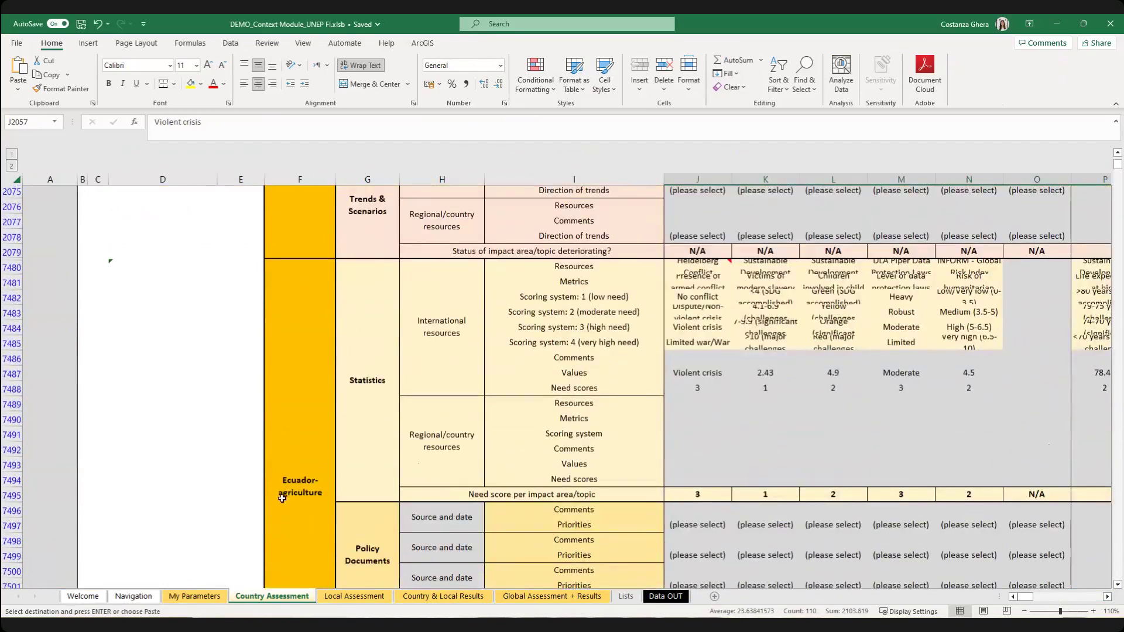
{"action": "scroll", "coordinate": [355, 511], "scroll_direction": "down", "scroll_amount": 6}
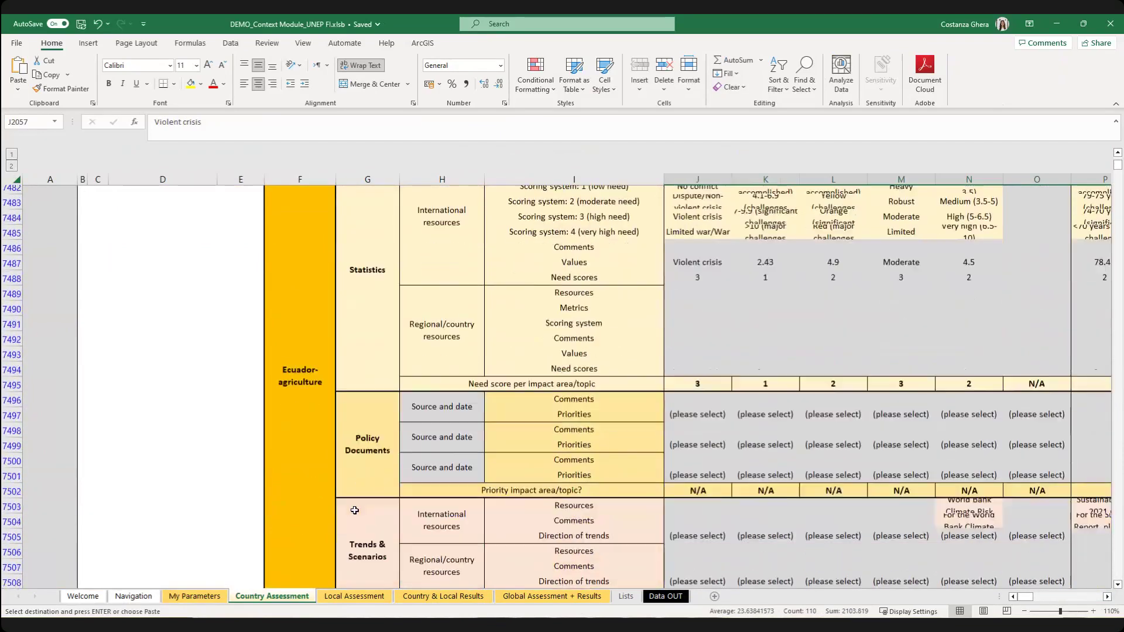
{"action": "scroll", "coordinate": [355, 510], "scroll_direction": "down", "scroll_amount": 5}
{"action": "scroll", "coordinate": [354, 510], "scroll_direction": "down", "scroll_amount": 10}
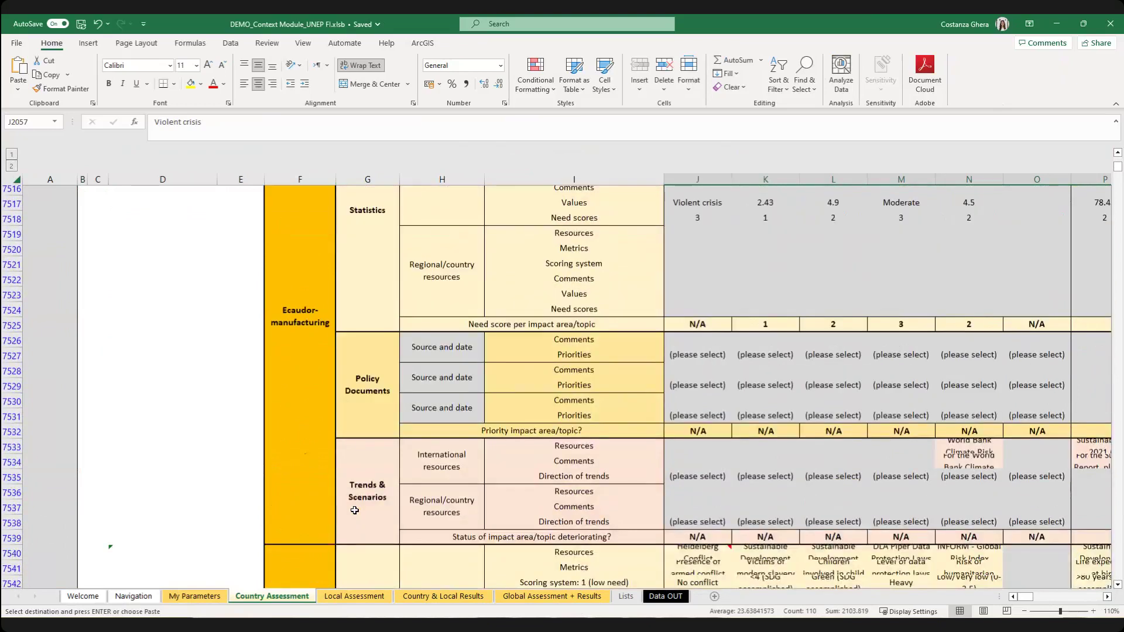
{"action": "scroll", "coordinate": [354, 510], "scroll_direction": "down", "scroll_amount": 4}
{"action": "scroll", "coordinate": [354, 510], "scroll_direction": "up", "scroll_amount": 13}
{"action": "scroll", "coordinate": [354, 511], "scroll_direction": "up", "scroll_amount": 9}
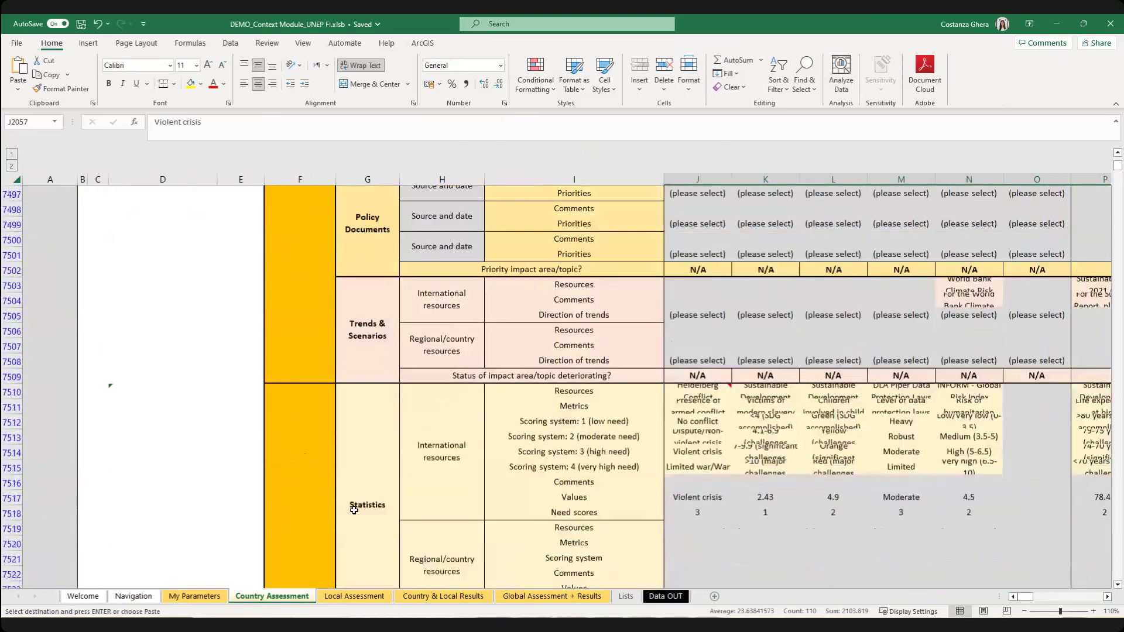
Highlight the Ecuador-agriculture block's international values and need scores in rows 7487 and 7488, and its need score per impact topic in row 7495.
{"action": "left_click_drag", "start_coordinate": [665, 303], "coordinate": [1104, 317]}
{"action": "scroll", "coordinate": [796, 328], "scroll_direction": "up", "scroll_amount": 1}
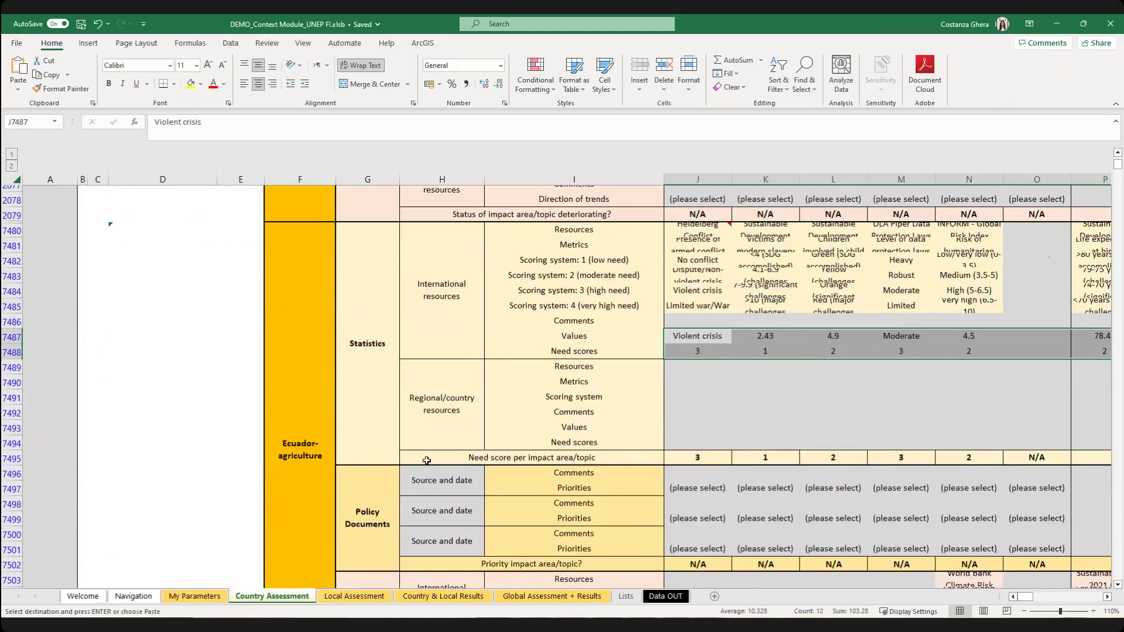
{"action": "left_click", "coordinate": [11, 459]}
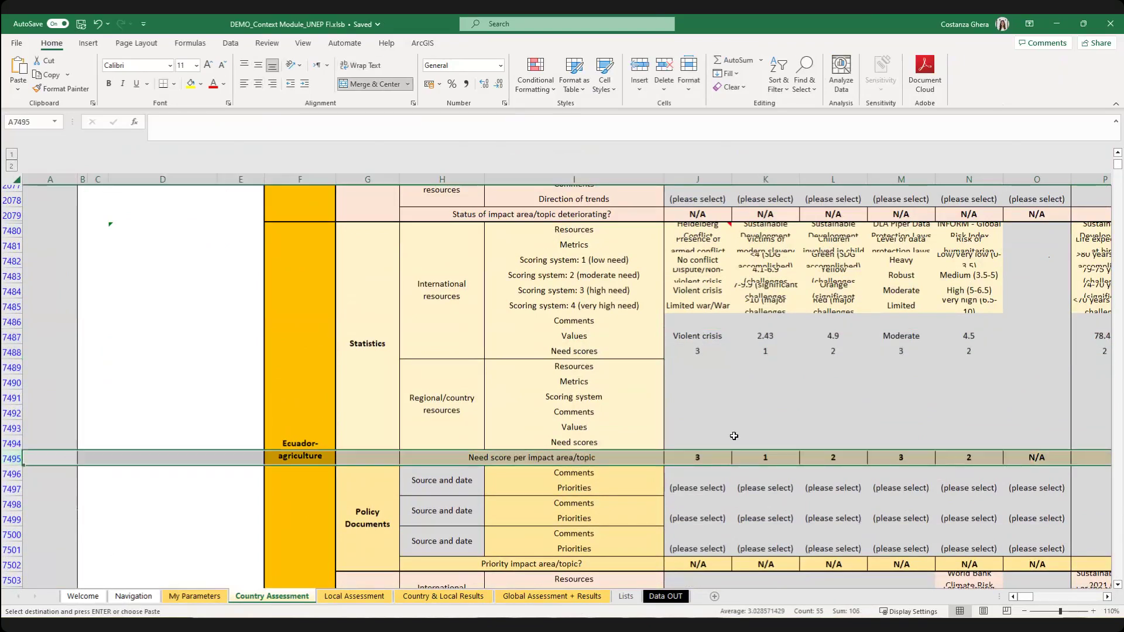
{"action": "left_click", "coordinate": [862, 430]}
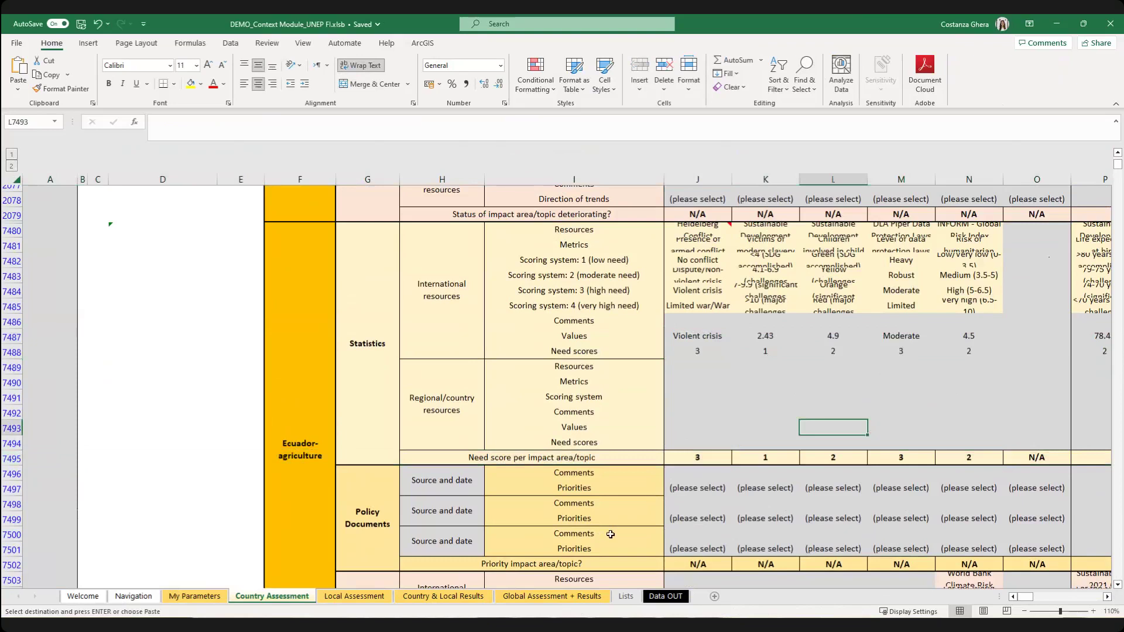
Show the Country & Local Results overview and highlight Ecuador-agriculture, Ecaudor-manufacturing and Ecuador-transport in its countries column.
{"action": "left_click", "coordinate": [455, 597]}
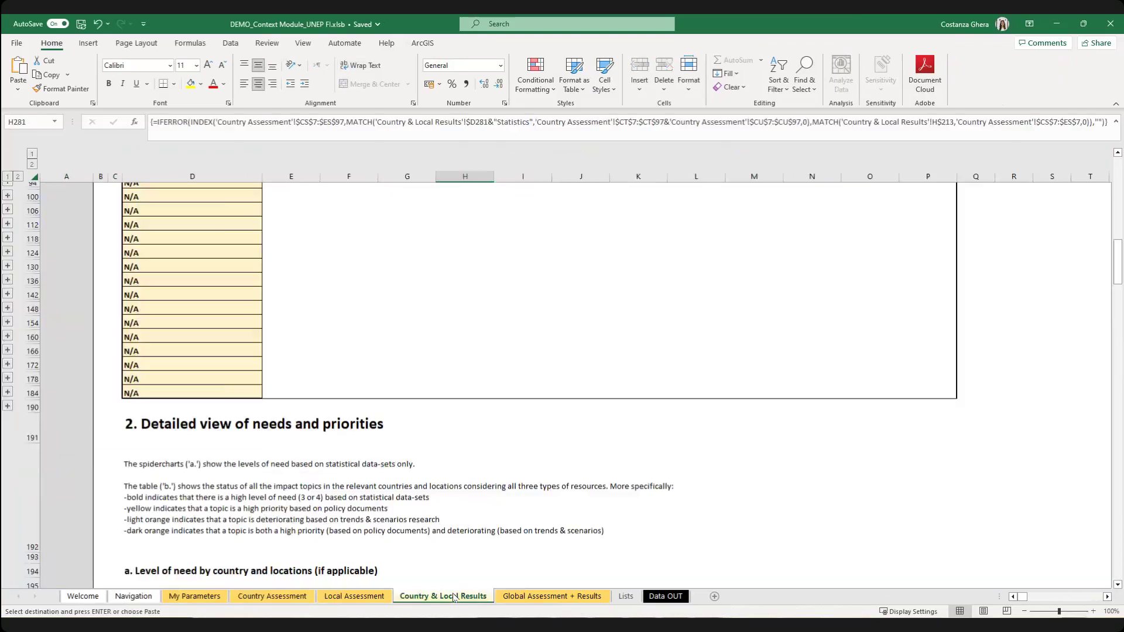
{"action": "scroll", "coordinate": [260, 509], "scroll_direction": "up", "scroll_amount": 6}
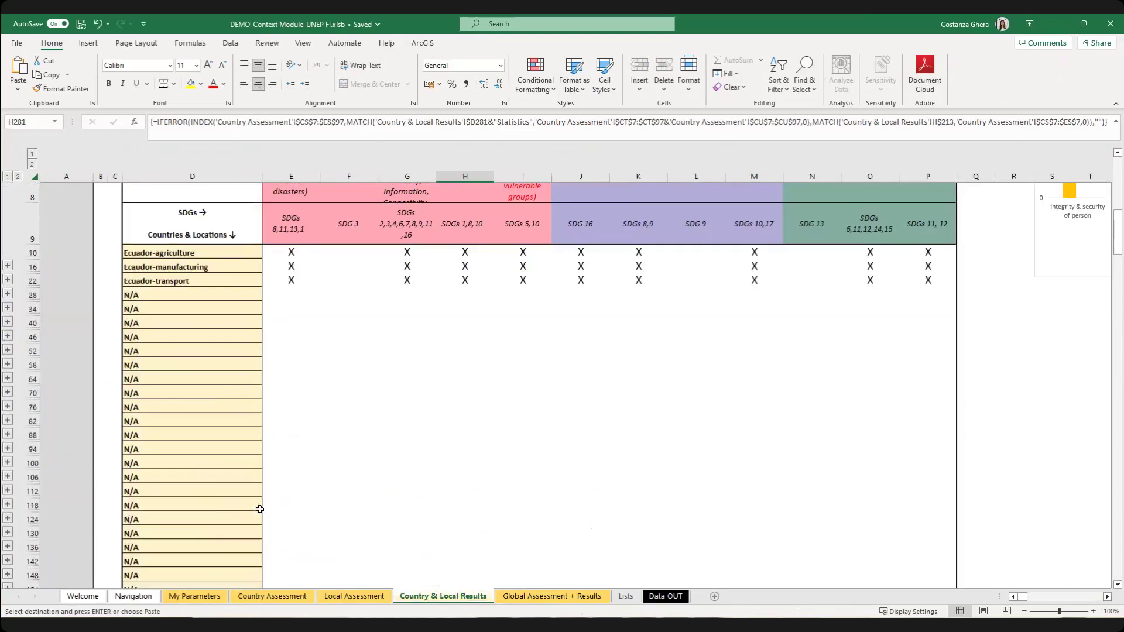
{"action": "scroll", "coordinate": [259, 509], "scroll_direction": "up", "scroll_amount": 1}
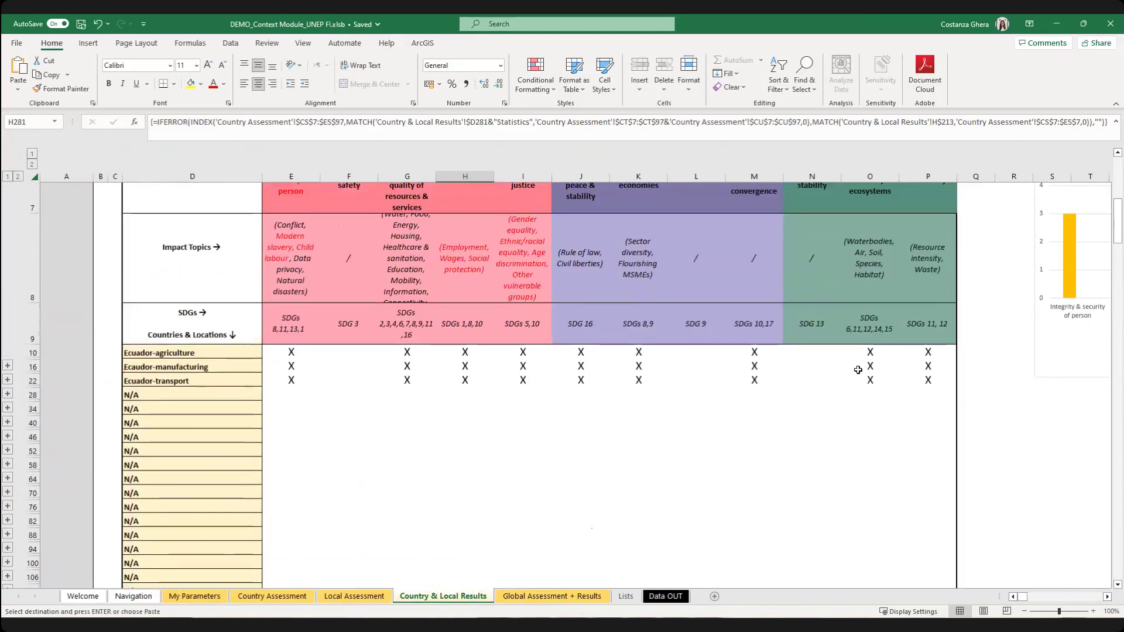
{"action": "left_click_drag", "start_coordinate": [158, 354], "coordinate": [163, 385]}
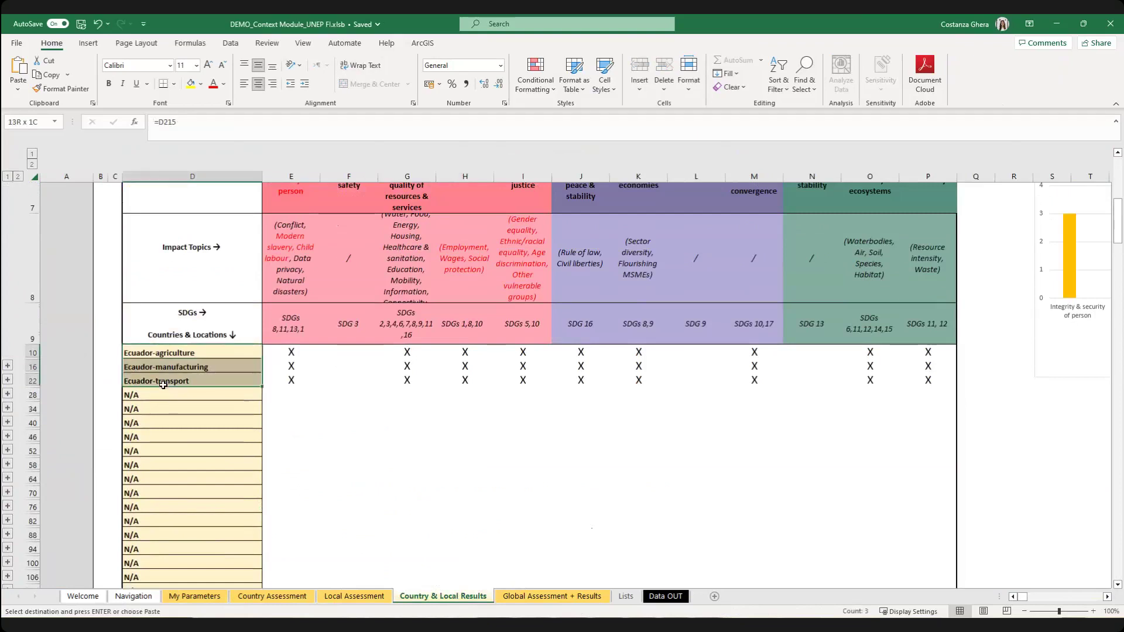
Examine the levels of need by impact topic and highlight the three Ecuador sector rows, 215 to 227.
{"action": "scroll", "coordinate": [211, 485], "scroll_direction": "down", "scroll_amount": 4}
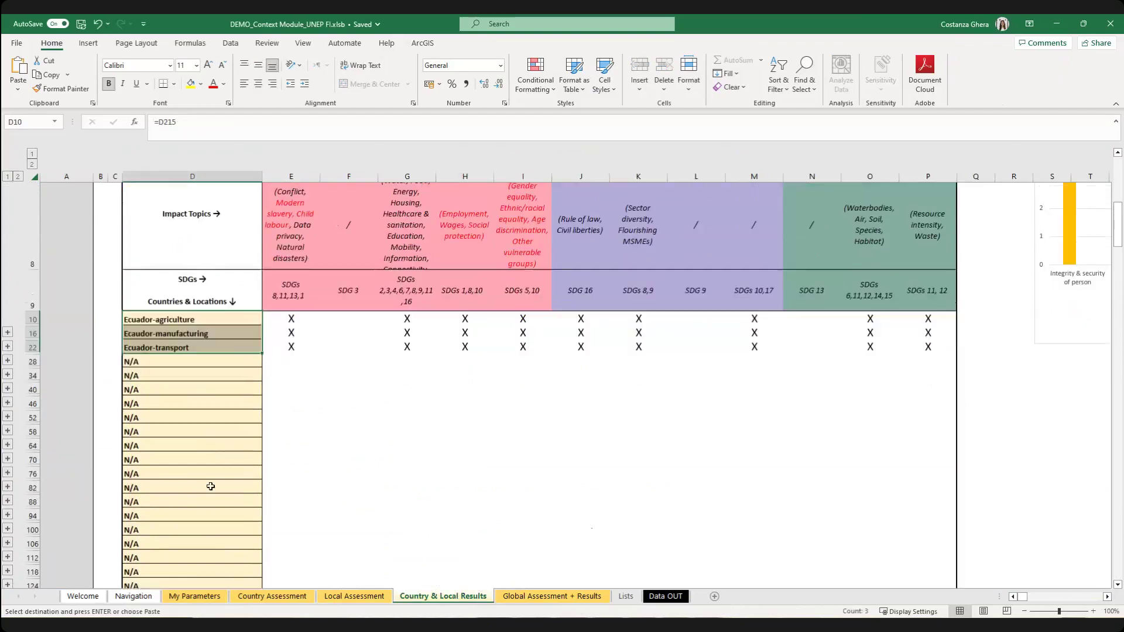
{"action": "scroll", "coordinate": [211, 493], "scroll_direction": "down", "scroll_amount": 10}
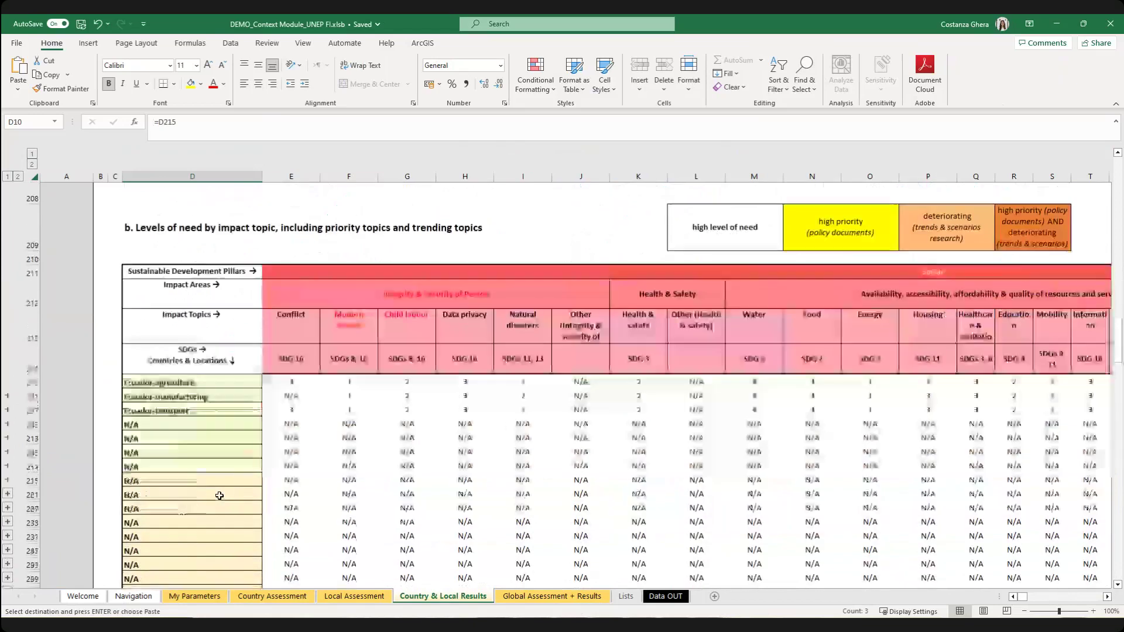
{"action": "left_click_drag", "start_coordinate": [28, 382], "coordinate": [29, 411]}
{"action": "left_click", "coordinate": [536, 408]}
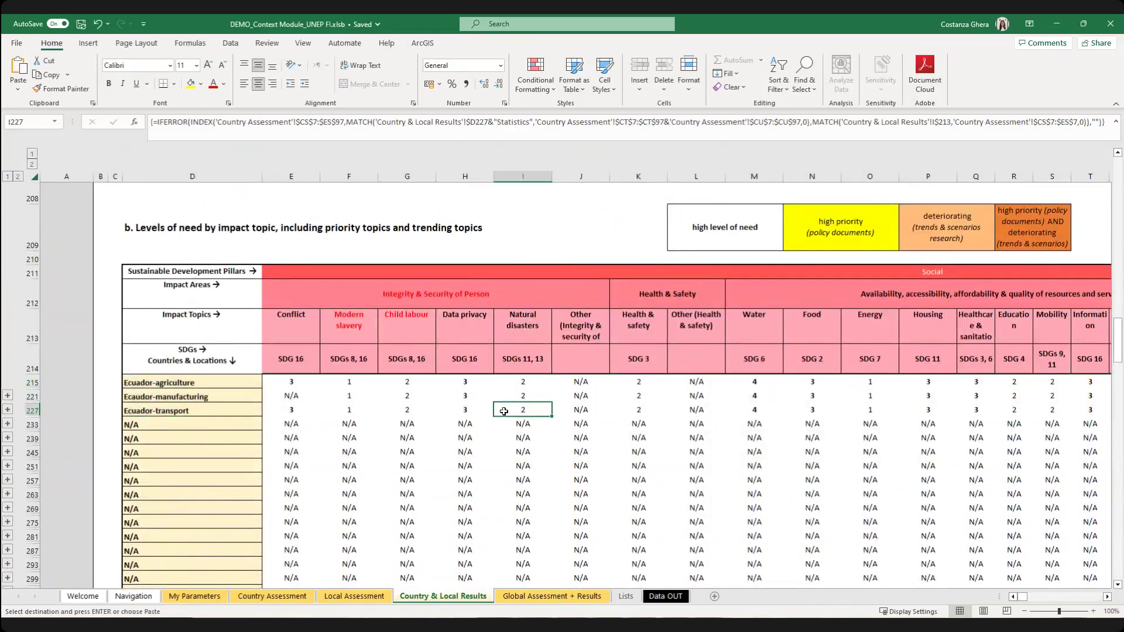
Return to Country Assessment and select the Ecuador country label at F2050.
{"action": "left_click", "coordinate": [273, 601]}
{"action": "scroll", "coordinate": [707, 427], "scroll_direction": "down", "scroll_amount": 4}
{"action": "scroll", "coordinate": [527, 428], "scroll_direction": "up", "scroll_amount": 4}
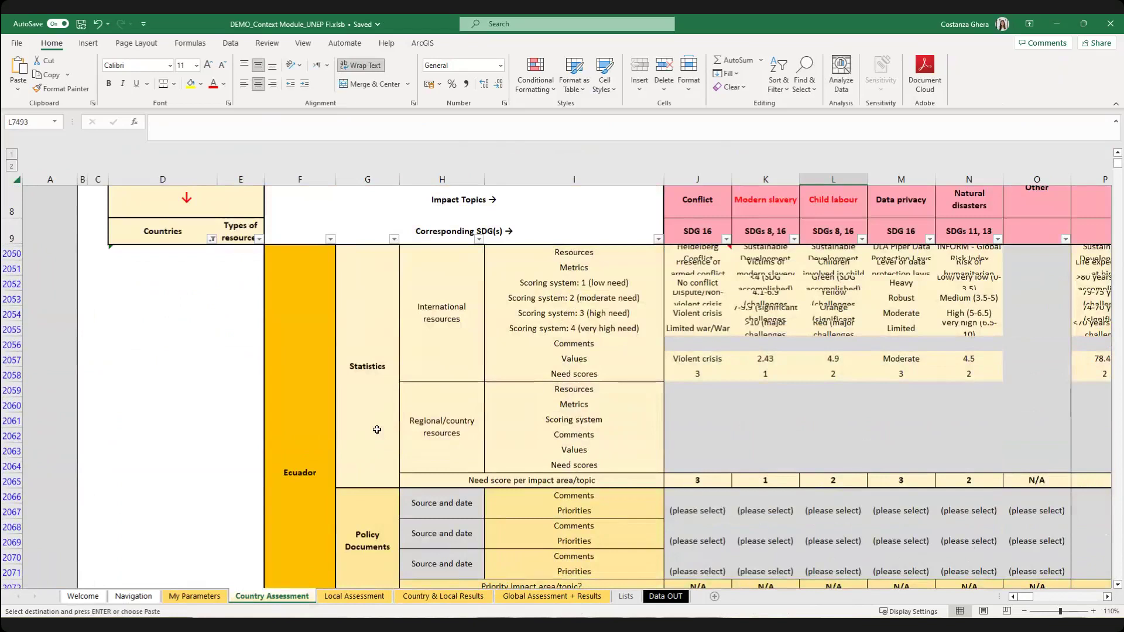
{"action": "left_click", "coordinate": [286, 429]}
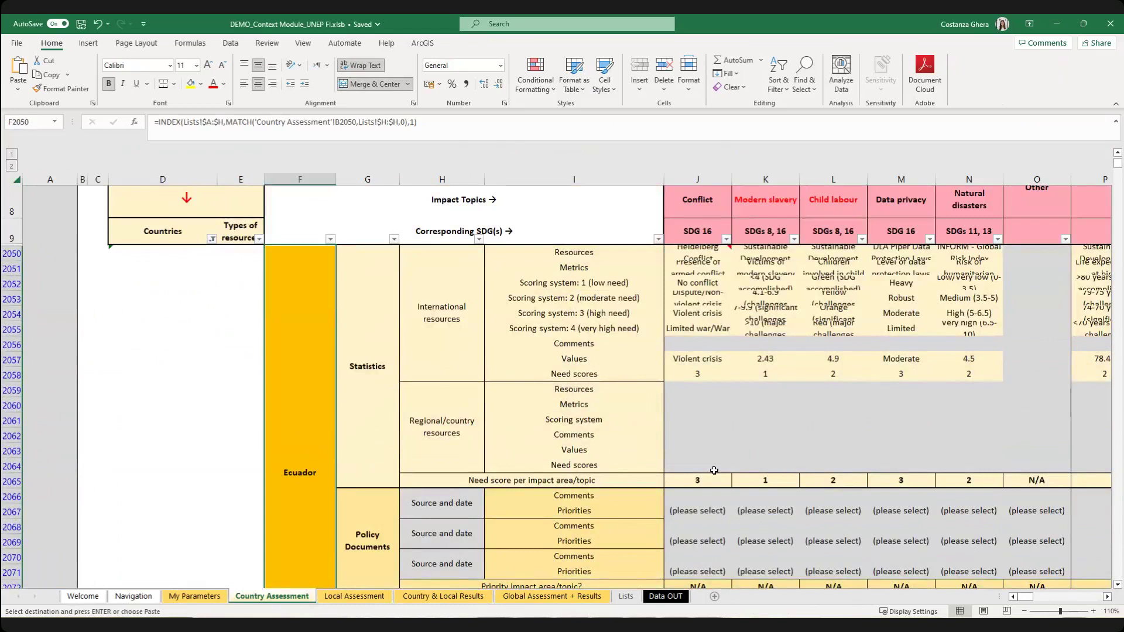
Show the Data OUT worksheet of the Context Module and select the entire sheet.
{"action": "left_click", "coordinate": [666, 596]}
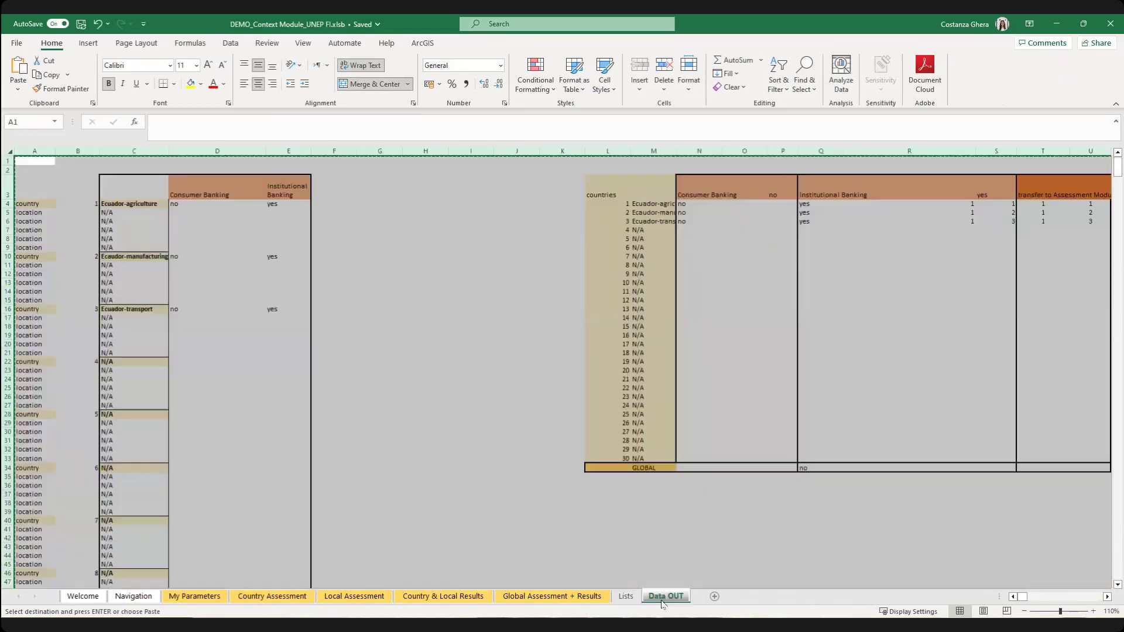
{"action": "left_click", "coordinate": [571, 540]}
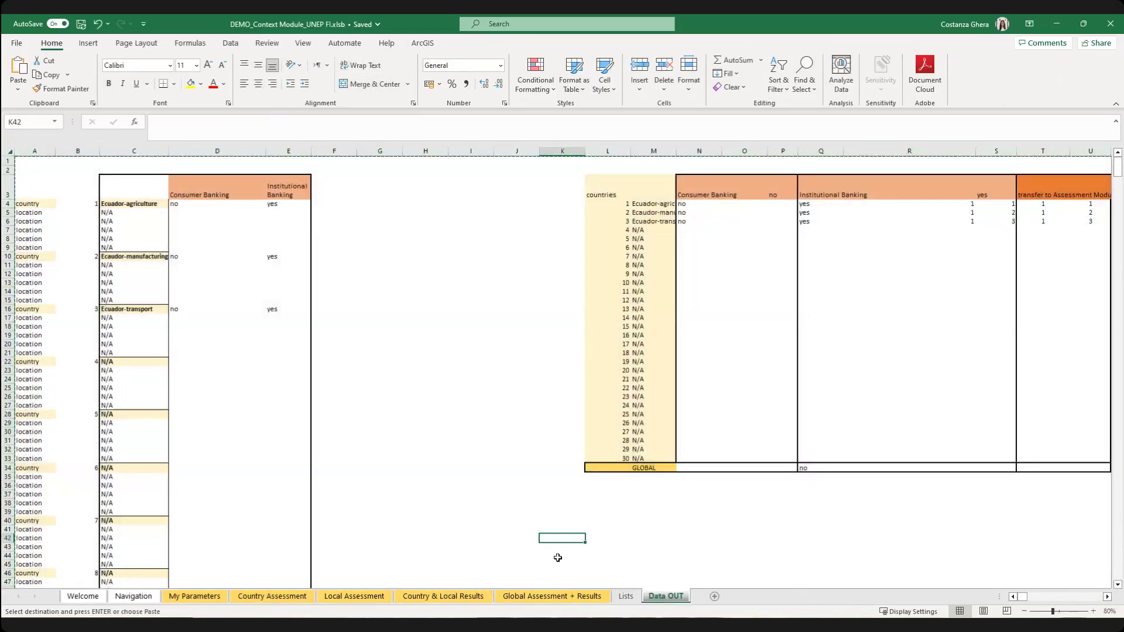
{"action": "left_click", "coordinate": [11, 153]}
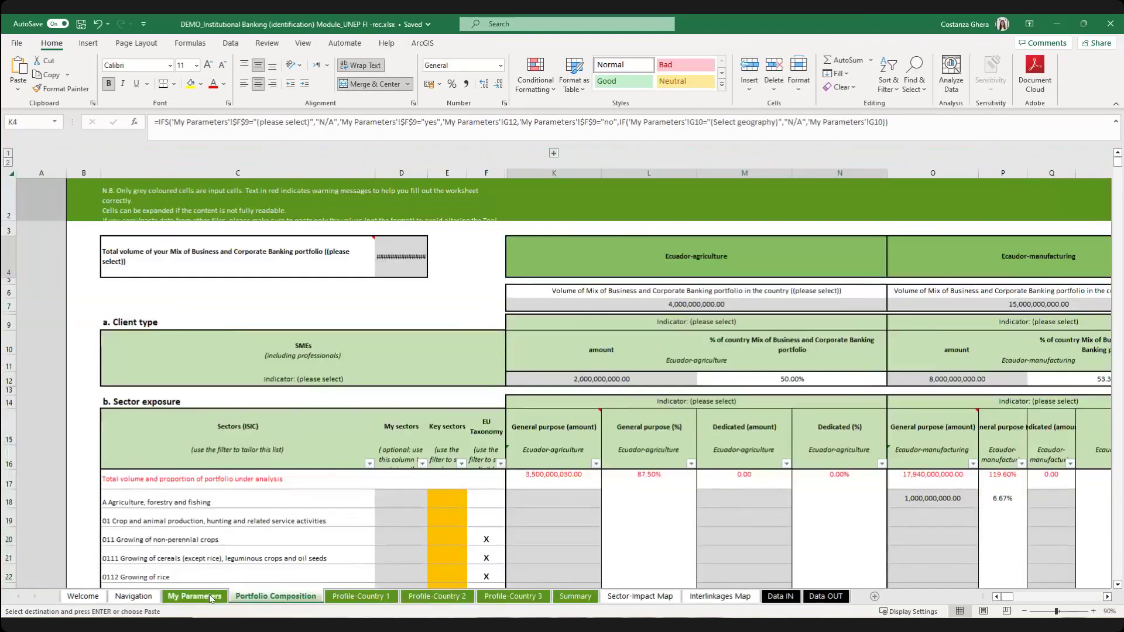
In the Institutional Banking module's My Parameters, highlight the three Ecuador sector geographies in G12:I12 and review their business size fields.
{"action": "left_click", "coordinate": [210, 596]}
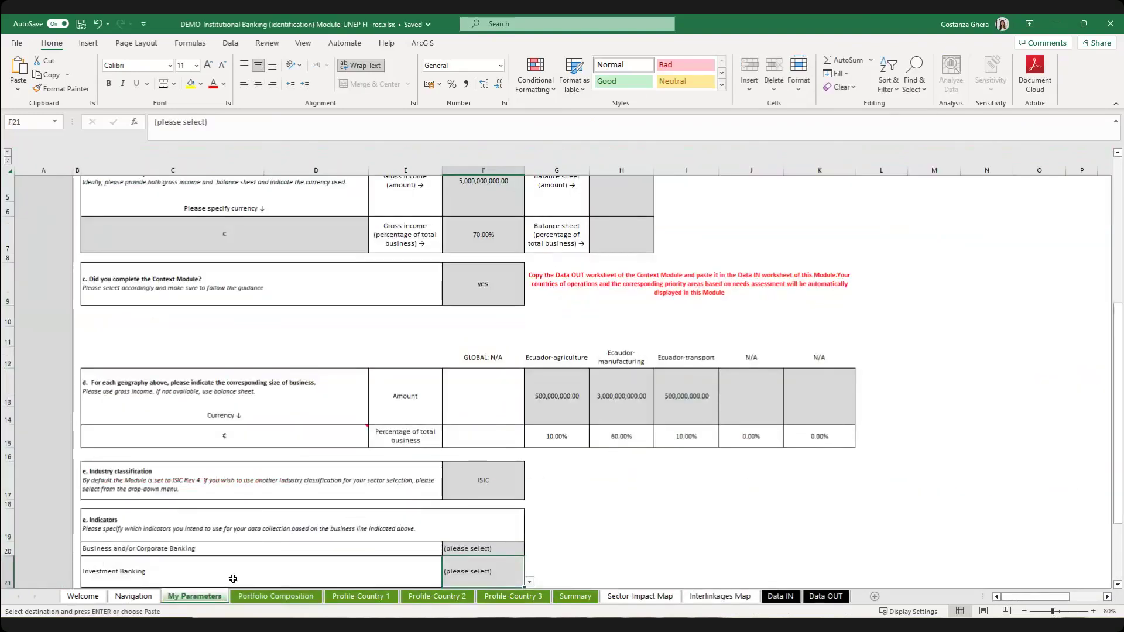
{"action": "scroll", "coordinate": [233, 578], "scroll_direction": "up", "scroll_amount": 3}
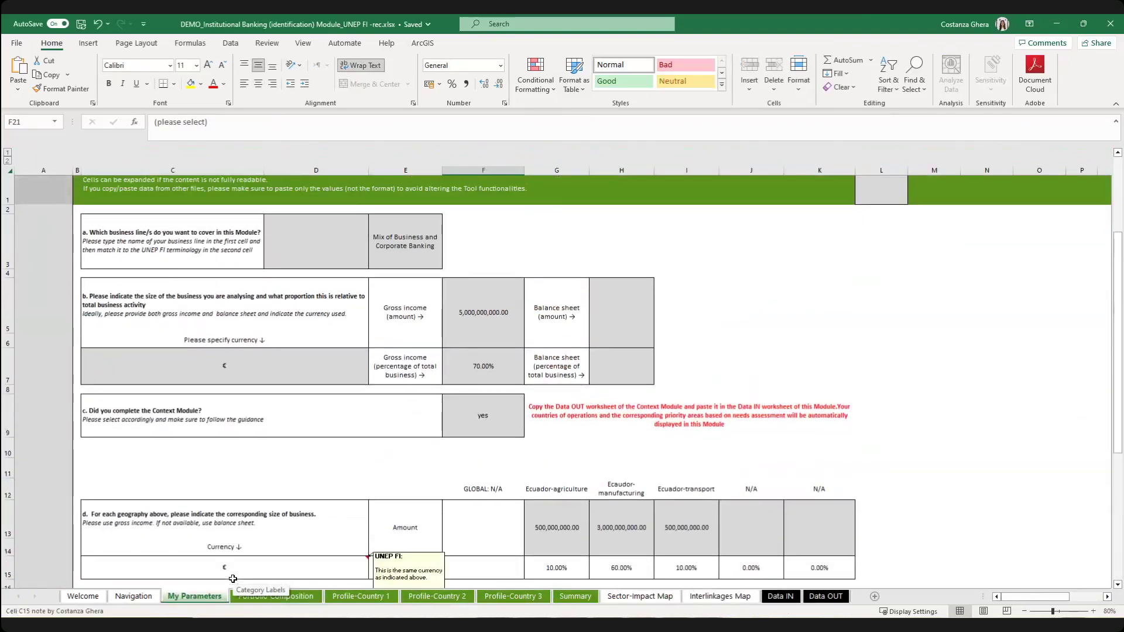
{"action": "scroll", "coordinate": [232, 578], "scroll_direction": "down", "scroll_amount": 1}
{"action": "left_click", "coordinate": [547, 464]}
{"action": "left_click_drag", "start_coordinate": [547, 464], "coordinate": [686, 464]}
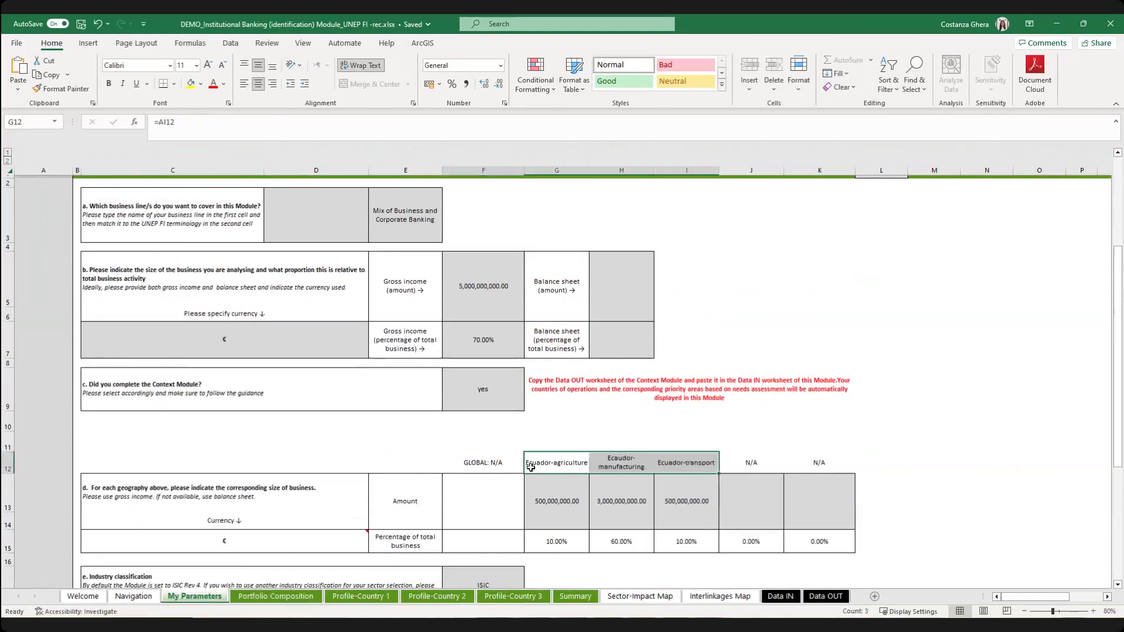
{"action": "left_click", "coordinate": [530, 466]}
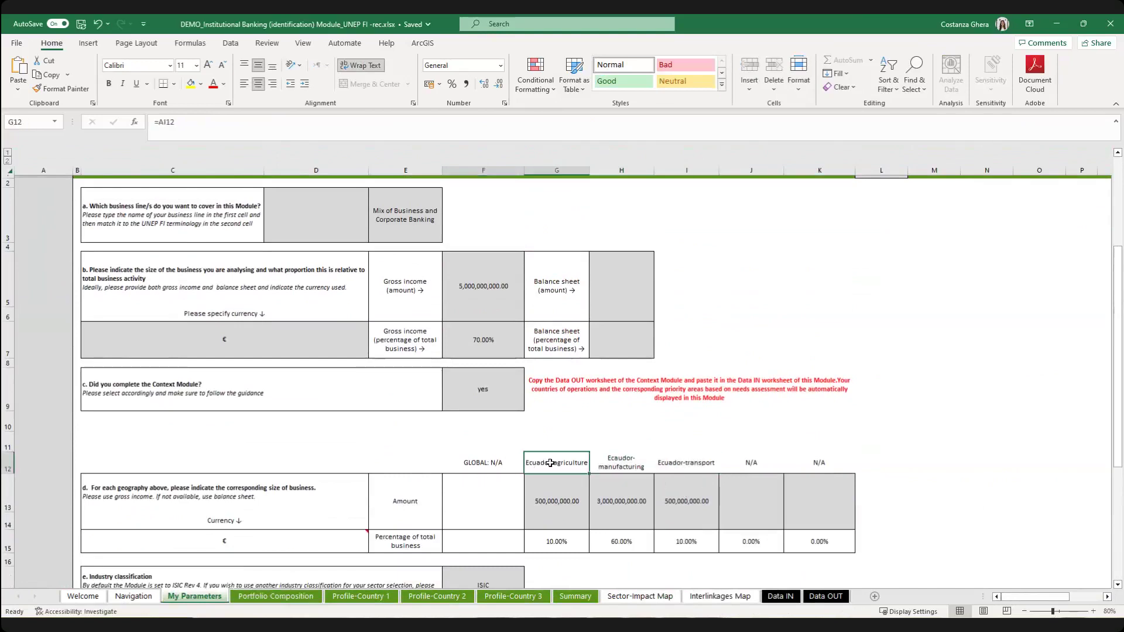
{"action": "left_click_drag", "start_coordinate": [560, 464], "coordinate": [703, 463]}
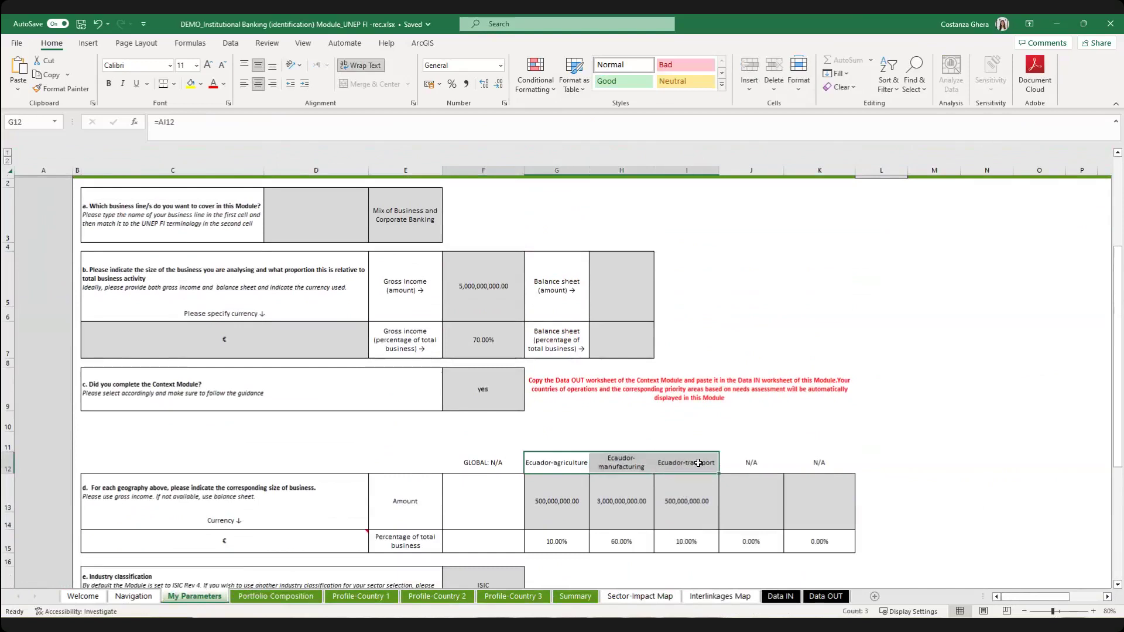
{"action": "scroll", "coordinate": [698, 463], "scroll_direction": "down", "scroll_amount": 2}
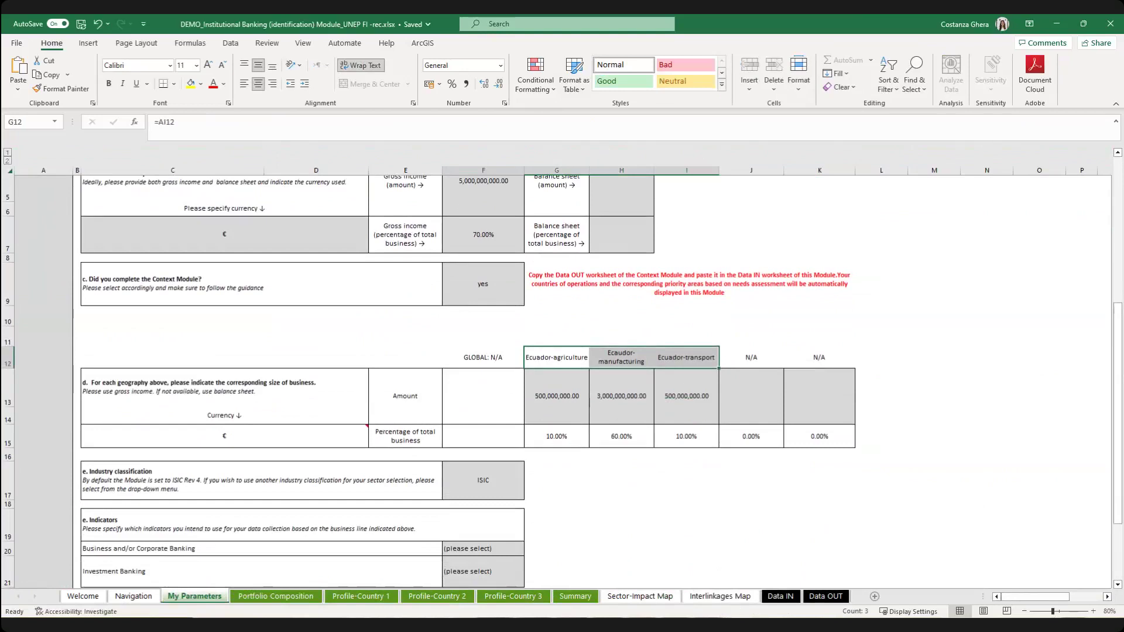
Highlight the Ecuador-agriculture, Ecaudor-manufacturing and Ecuador-transport column blocks in Portfolio Composition.
{"action": "left_click", "coordinate": [277, 601]}
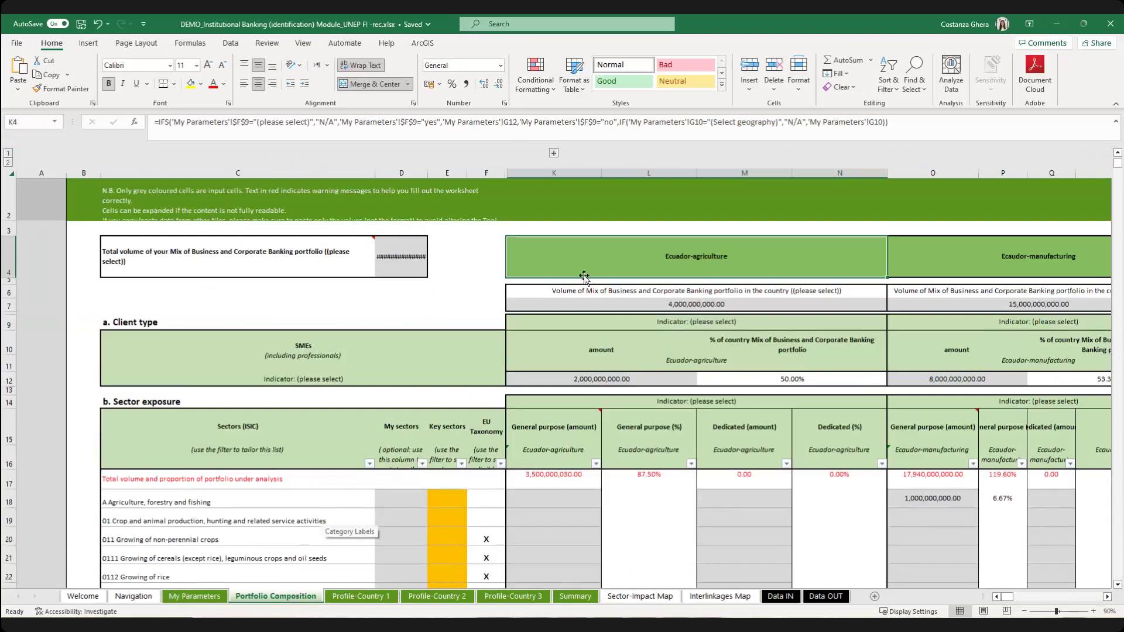
{"action": "left_click_drag", "start_coordinate": [625, 266], "coordinate": [656, 428]}
{"action": "left_click_drag", "start_coordinate": [994, 259], "coordinate": [984, 443]}
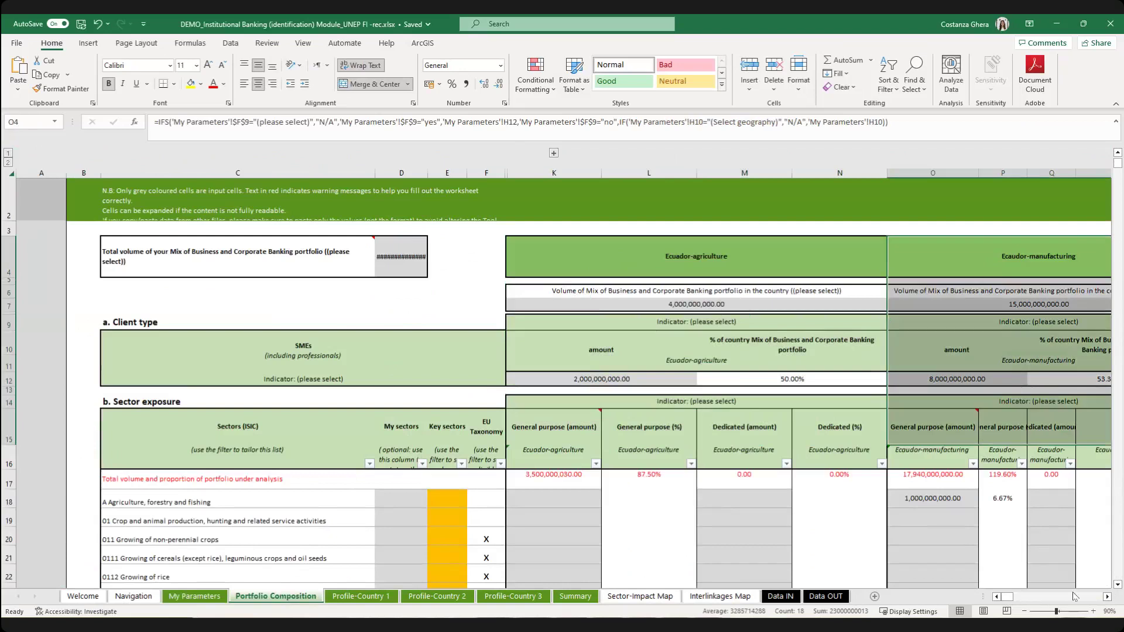
{"action": "left_click", "coordinate": [1108, 597]}
{"action": "left_click", "coordinate": [1107, 598]}
{"action": "left_click_drag", "start_coordinate": [814, 241], "coordinate": [816, 454]}
Review the Profile-Country 1 worksheet from its Ecuador-agriculture title to the positive and negative impact charts.
{"action": "left_click", "coordinate": [361, 597]}
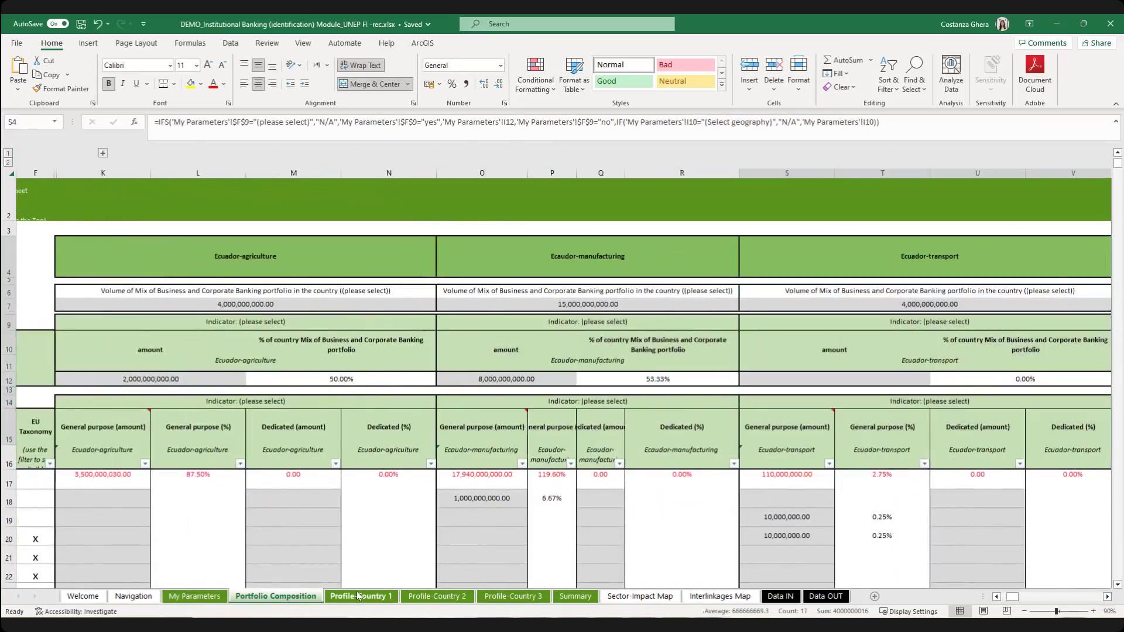
{"action": "scroll", "coordinate": [378, 545], "scroll_direction": "down", "scroll_amount": 2}
{"action": "scroll", "coordinate": [336, 340], "scroll_direction": "up", "scroll_amount": 5}
{"action": "scroll", "coordinate": [336, 340], "scroll_direction": "up", "scroll_amount": 1}
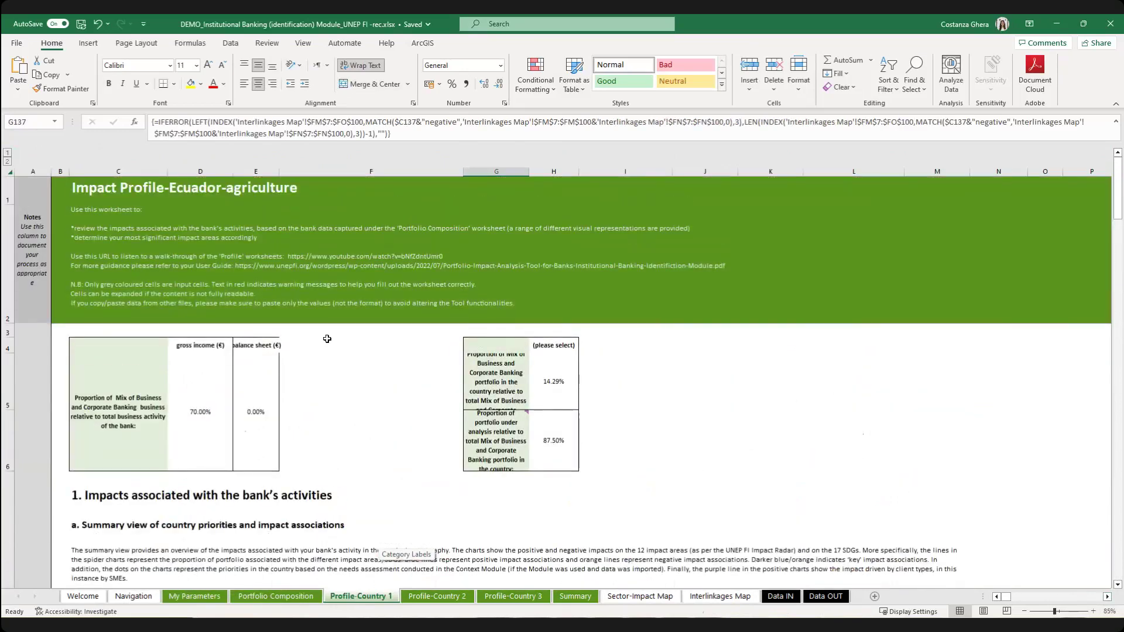
{"action": "left_click", "coordinate": [234, 197]}
{"action": "scroll", "coordinate": [333, 434], "scroll_direction": "down", "scroll_amount": 4}
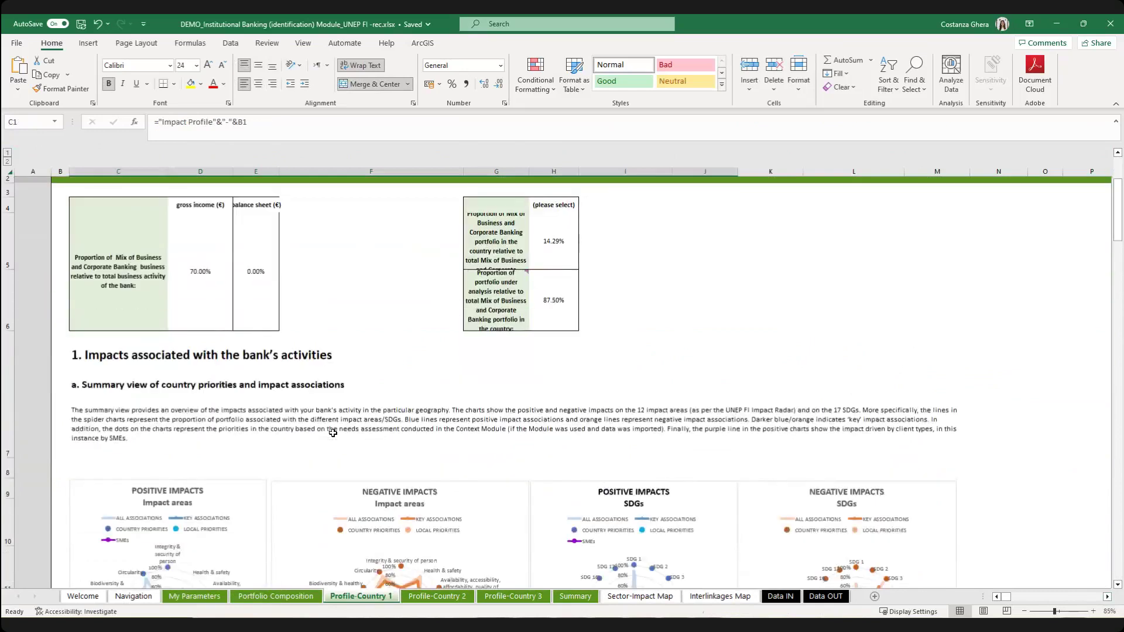
{"action": "scroll", "coordinate": [338, 439], "scroll_direction": "down", "scroll_amount": 1}
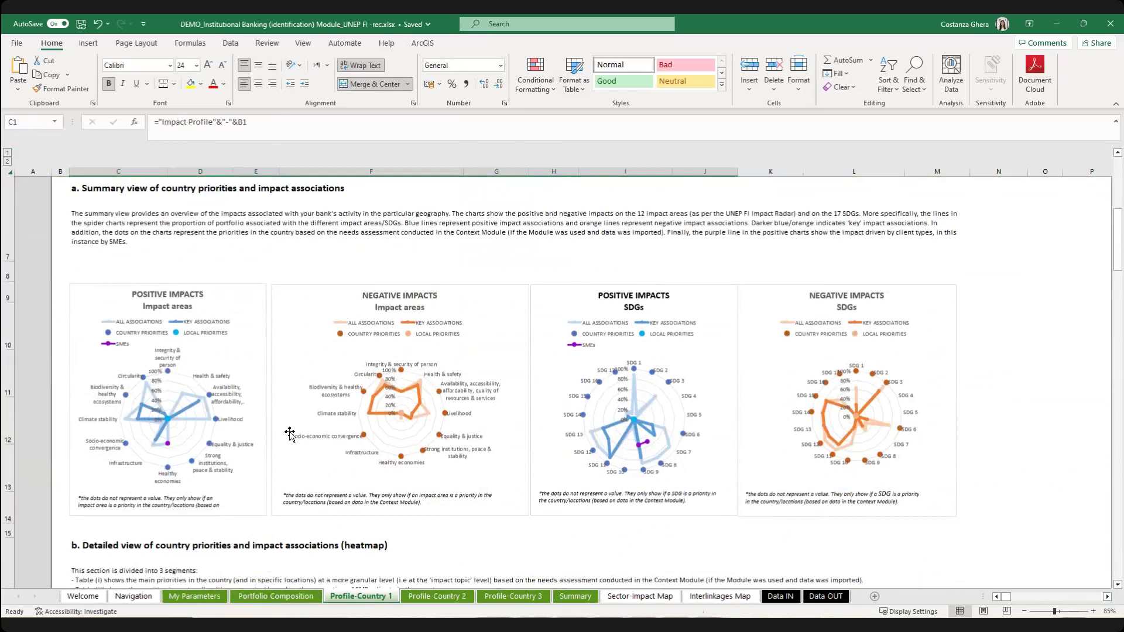
Return to Portfolio Composition and highlight the Ecuador-agriculture columns down to the first sector exposure cell, K18.
{"action": "left_click", "coordinate": [275, 596]}
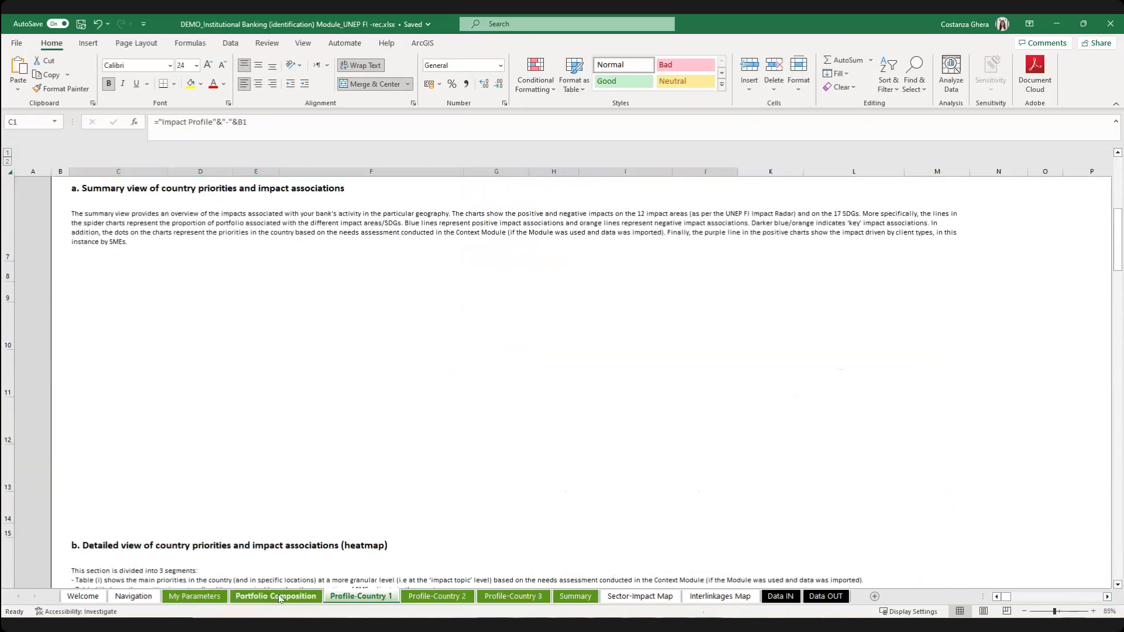
{"action": "left_click_drag", "start_coordinate": [1011, 597], "coordinate": [998, 596]}
{"action": "scroll", "coordinate": [578, 501], "scroll_direction": "up", "scroll_amount": 1}
{"action": "scroll", "coordinate": [556, 501], "scroll_direction": "down", "scroll_amount": 1}
{"action": "left_click_drag", "start_coordinate": [617, 254], "coordinate": [572, 501]}
{"action": "left_click", "coordinate": [566, 503]}
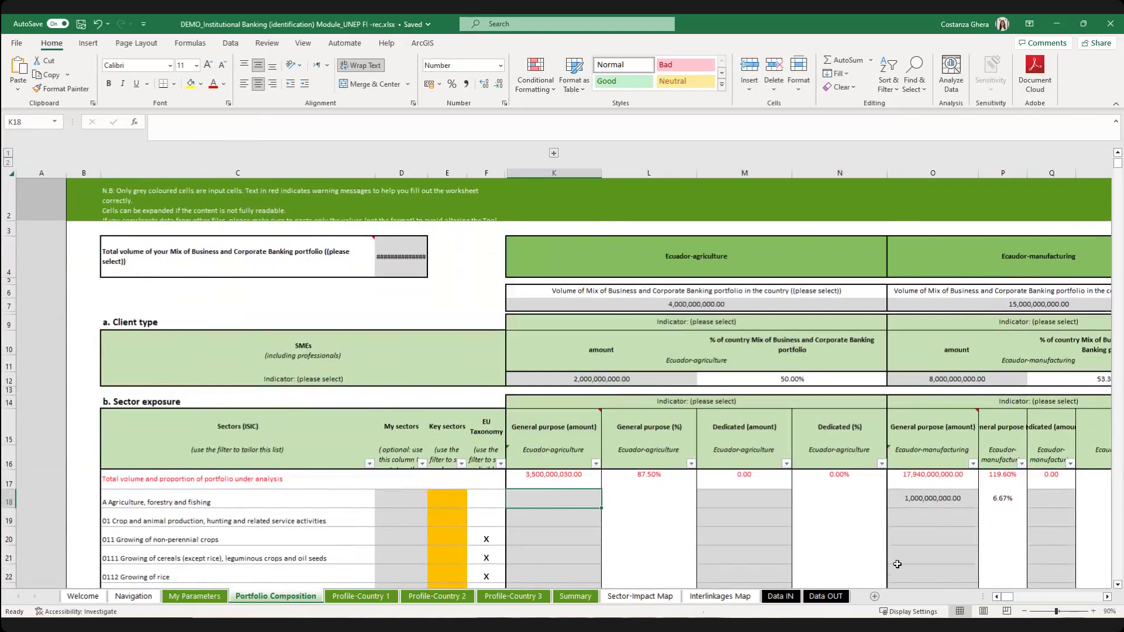
Highlight the sector exposure cells for Ecaudor-manufacturing and Ecuador-transport, starting from row 18.
{"action": "scroll", "coordinate": [1107, 597], "scroll_direction": "right", "scroll_amount": 5}
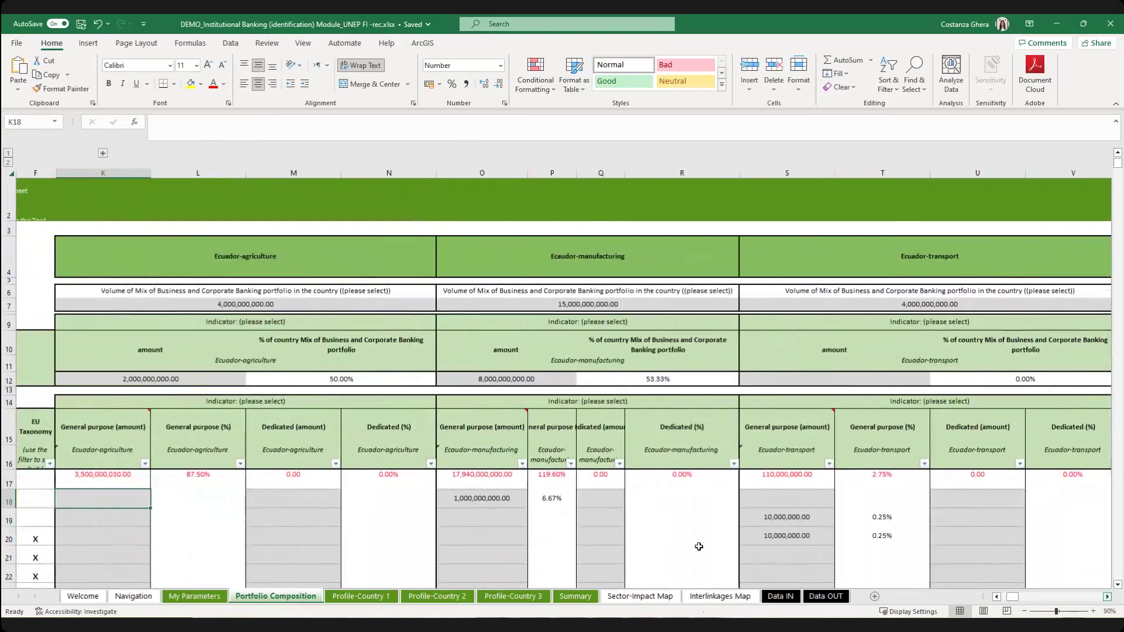
{"action": "left_click_drag", "start_coordinate": [499, 498], "coordinate": [682, 586]}
{"action": "scroll", "coordinate": [846, 440], "scroll_direction": "up", "scroll_amount": 3}
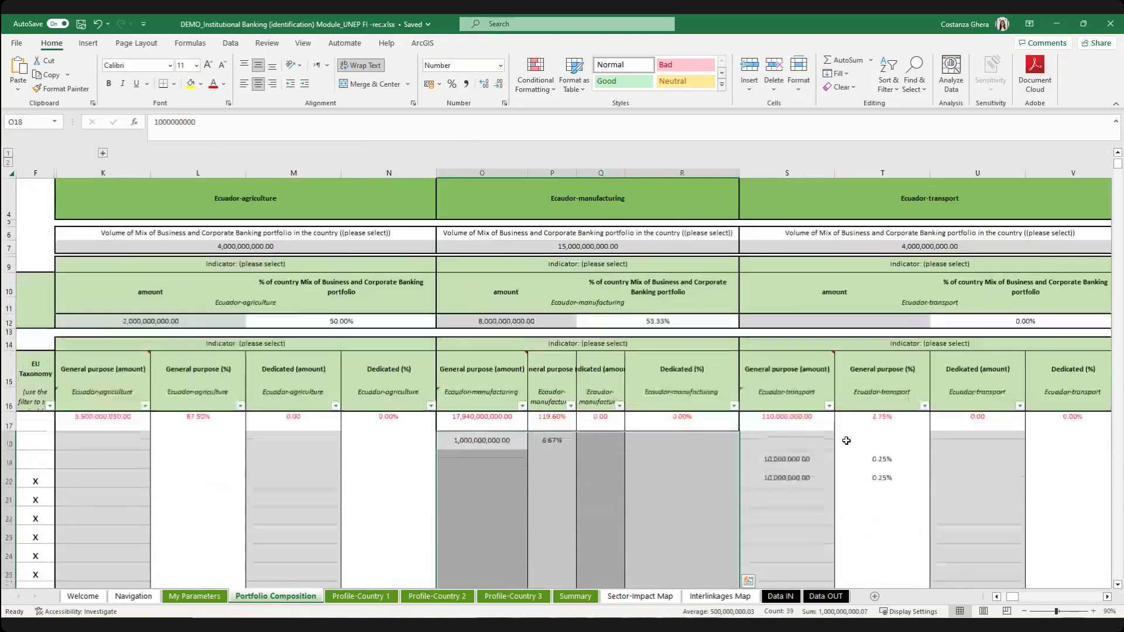
{"action": "left_click_drag", "start_coordinate": [781, 472], "coordinate": [936, 522]}
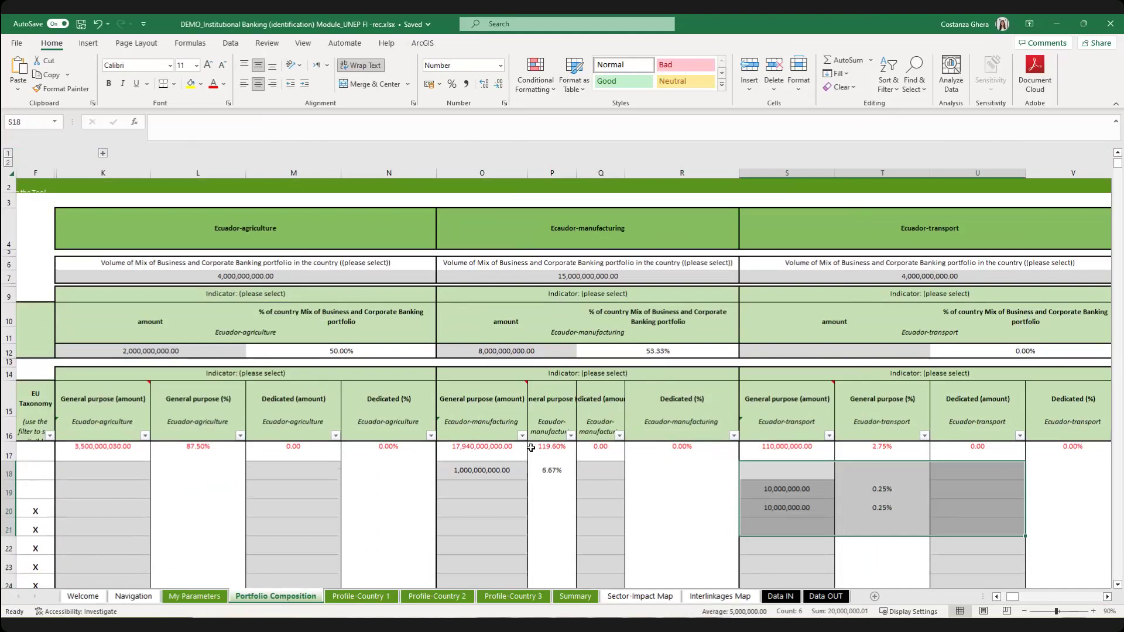
Show the top of the Profile-Country 1 worksheet with the Ecuador-agriculture impact profile header.
{"action": "left_click", "coordinate": [360, 596]}
{"action": "scroll", "coordinate": [398, 545], "scroll_direction": "up", "scroll_amount": 5}
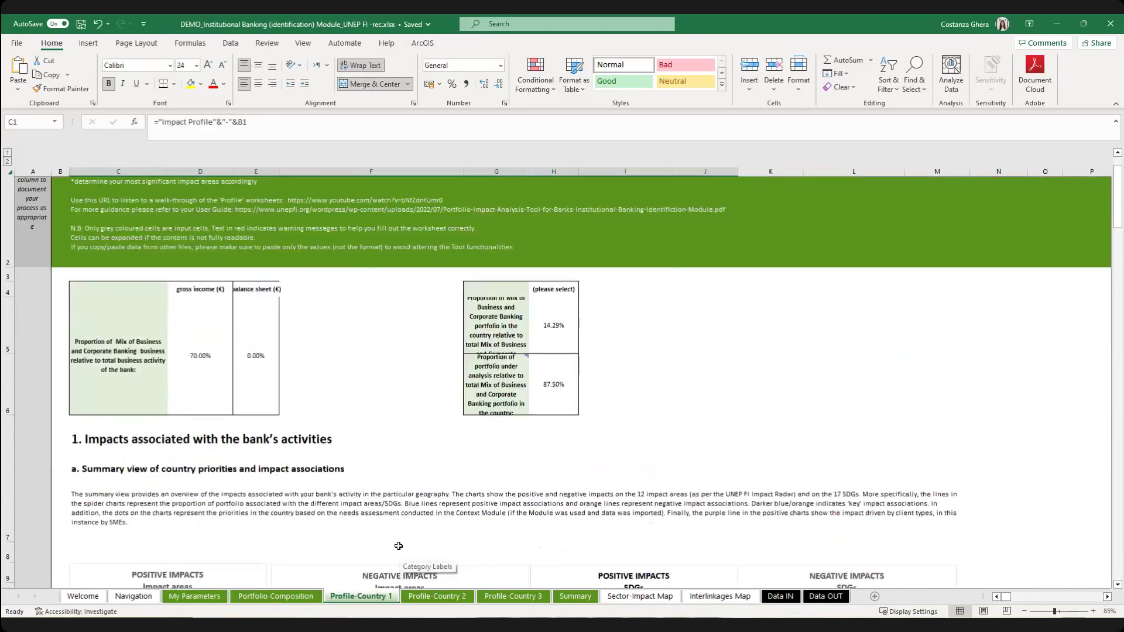
{"action": "scroll", "coordinate": [398, 546], "scroll_direction": "up", "scroll_amount": 1}
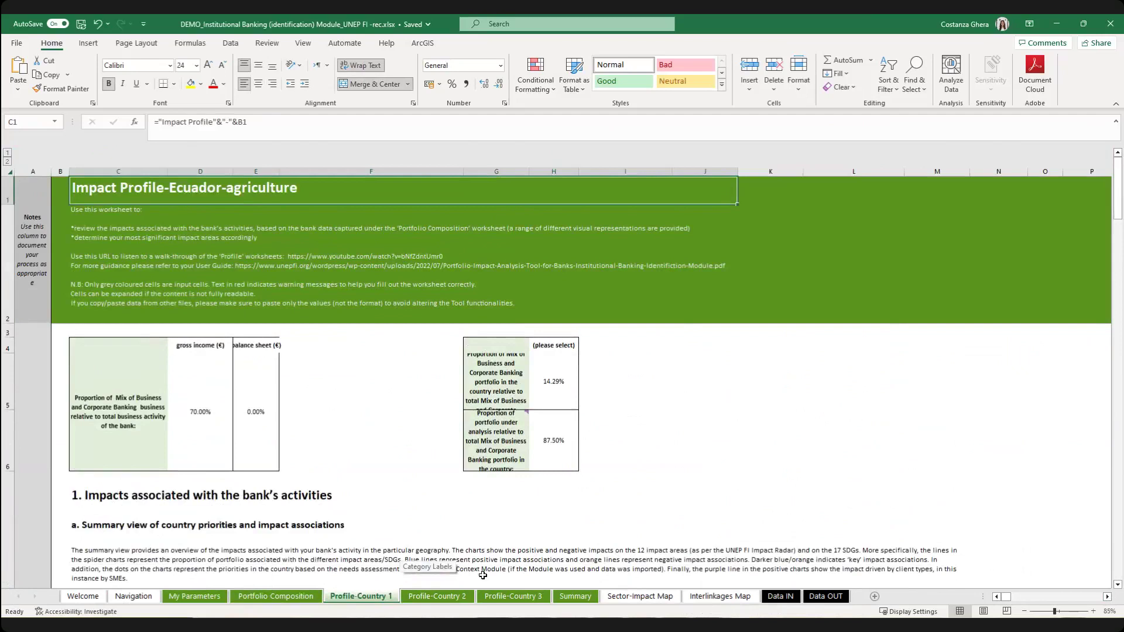
Examine the Summary worksheet's positive and negative impact charts and the start of its detailed heatmap section.
{"action": "left_click", "coordinate": [567, 597]}
{"action": "scroll", "coordinate": [505, 561], "scroll_direction": "up", "scroll_amount": 6}
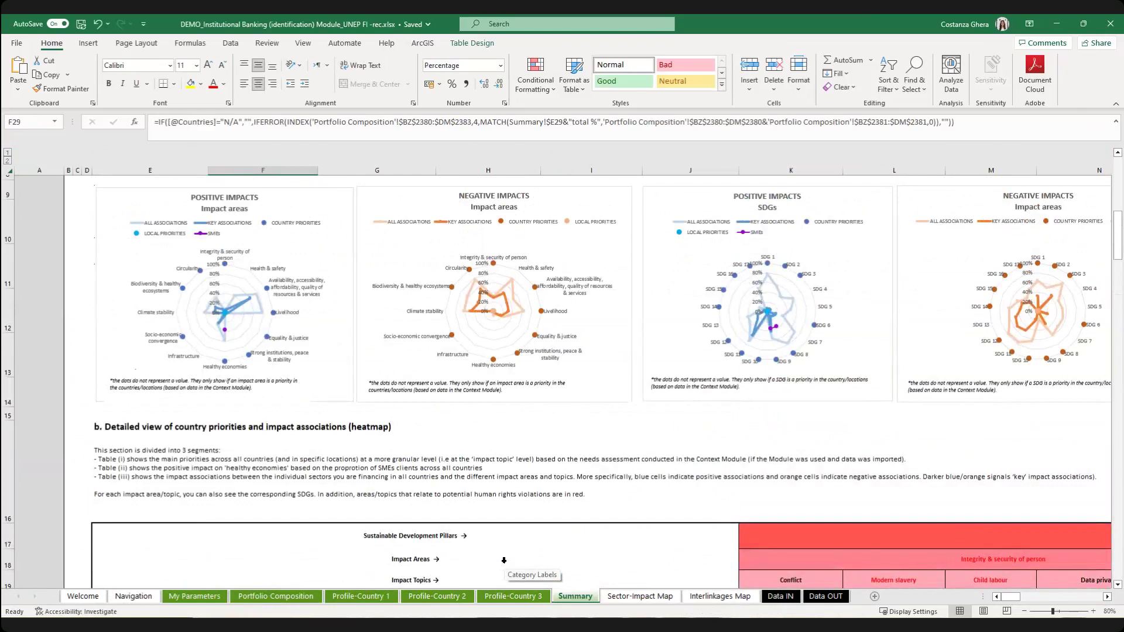
{"action": "scroll", "coordinate": [505, 561], "scroll_direction": "up", "scroll_amount": 1}
{"action": "scroll", "coordinate": [504, 561], "scroll_direction": "down", "scroll_amount": 1}
{"action": "scroll", "coordinate": [831, 455], "scroll_direction": "down", "scroll_amount": 2}
{"action": "scroll", "coordinate": [832, 455], "scroll_direction": "down", "scroll_amount": 1}
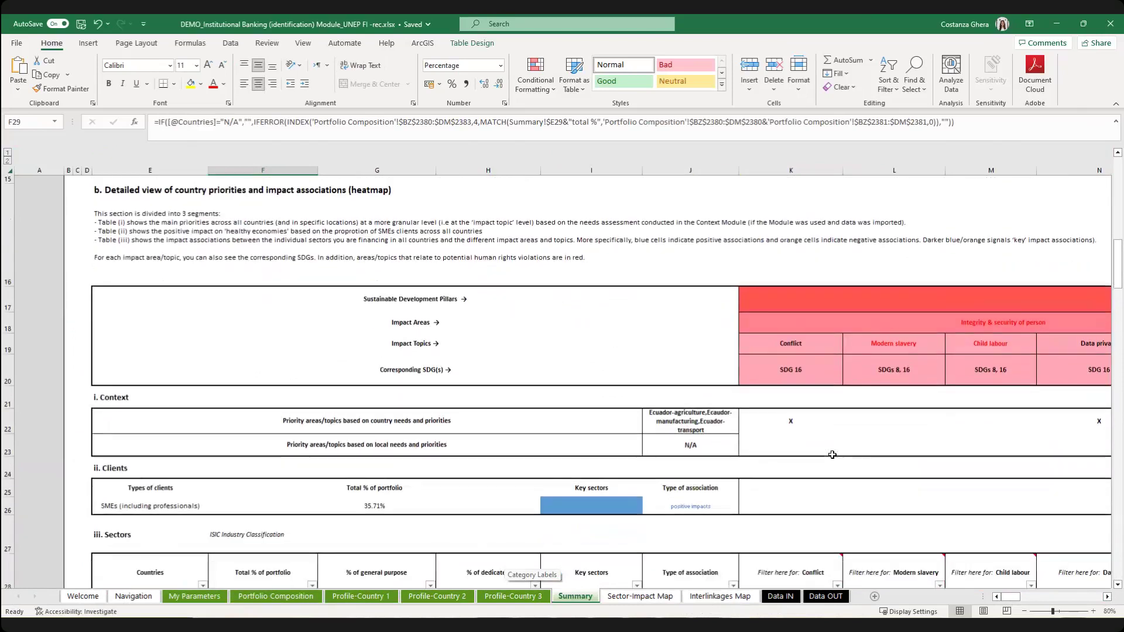
Highlight the Ecuador sector entries in E29:E34 and their impact associations in K30:M34 of the Sectors table, then revisit the summary charts.
{"action": "scroll", "coordinate": [436, 452], "scroll_direction": "down", "scroll_amount": 2}
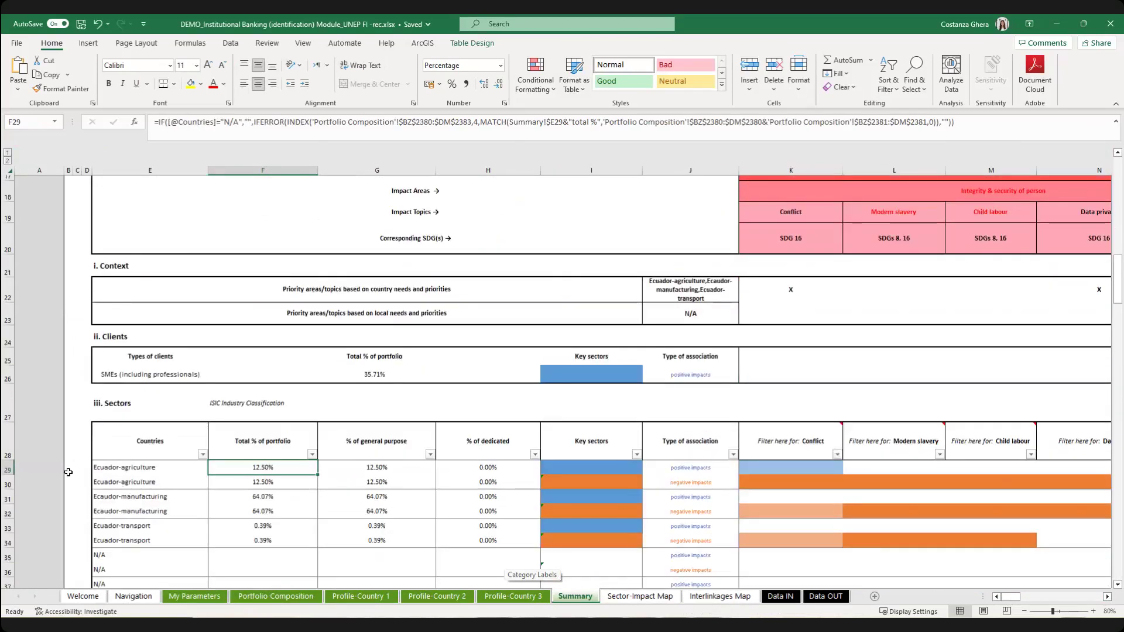
{"action": "left_click_drag", "start_coordinate": [144, 468], "coordinate": [143, 540]}
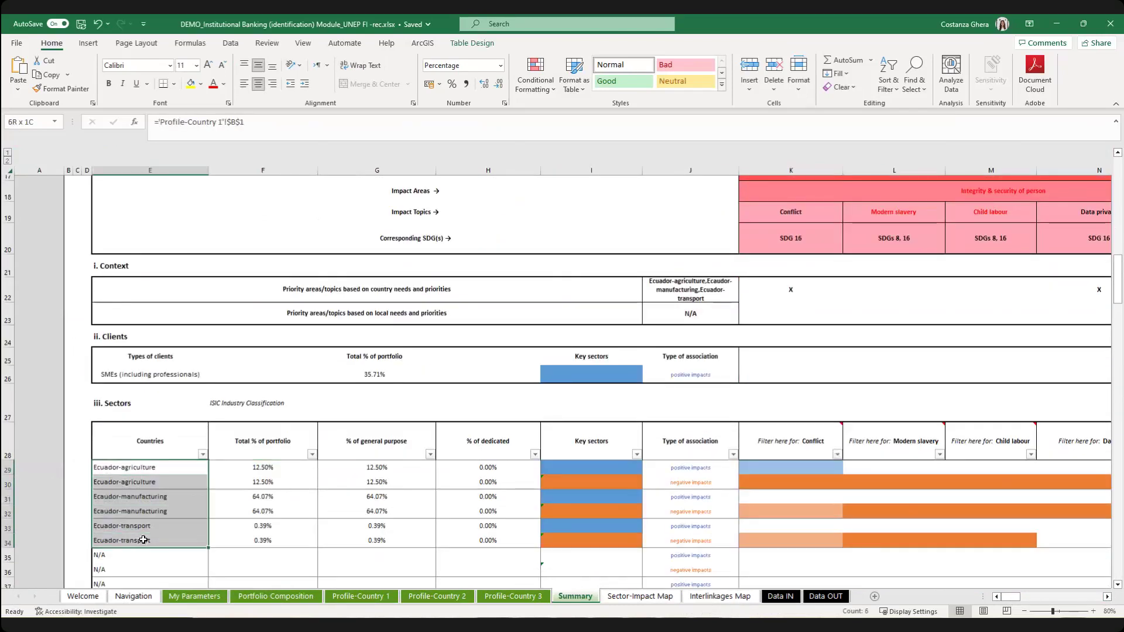
{"action": "left_click_drag", "start_coordinate": [741, 477], "coordinate": [1030, 547]}
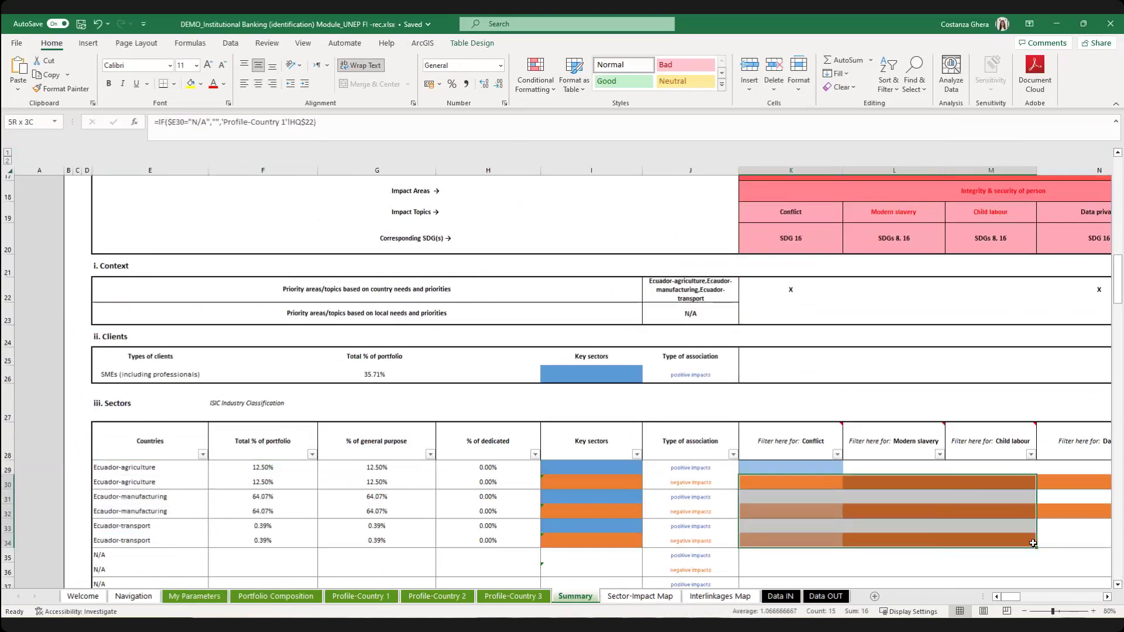
{"action": "scroll", "coordinate": [1001, 539], "scroll_direction": "up", "scroll_amount": 3}
{"action": "scroll", "coordinate": [995, 542], "scroll_direction": "up", "scroll_amount": 3}
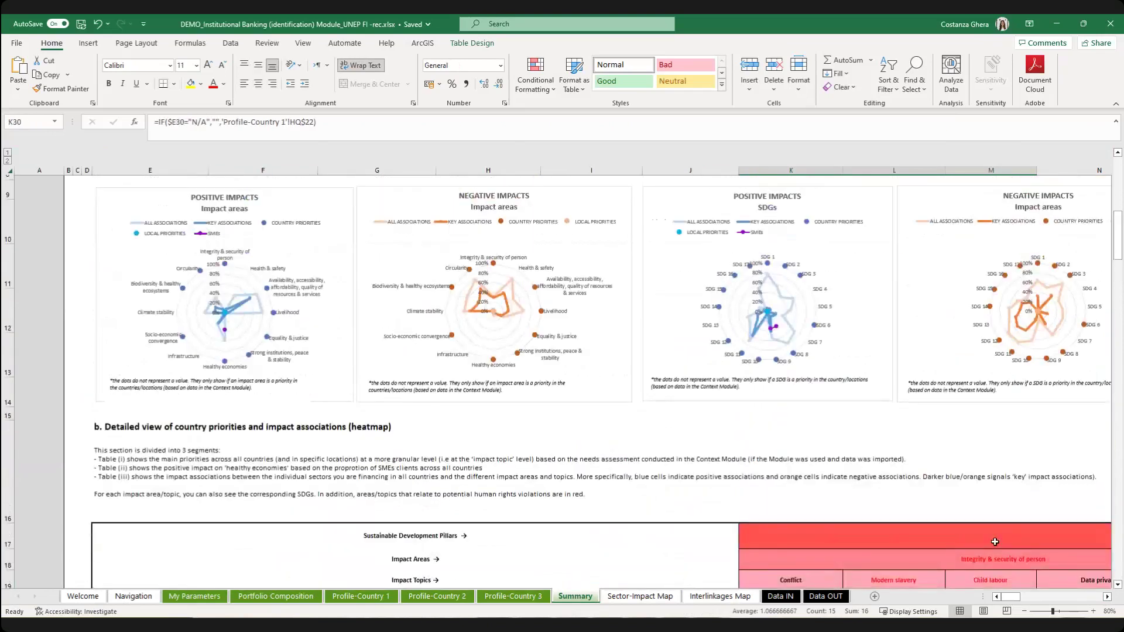